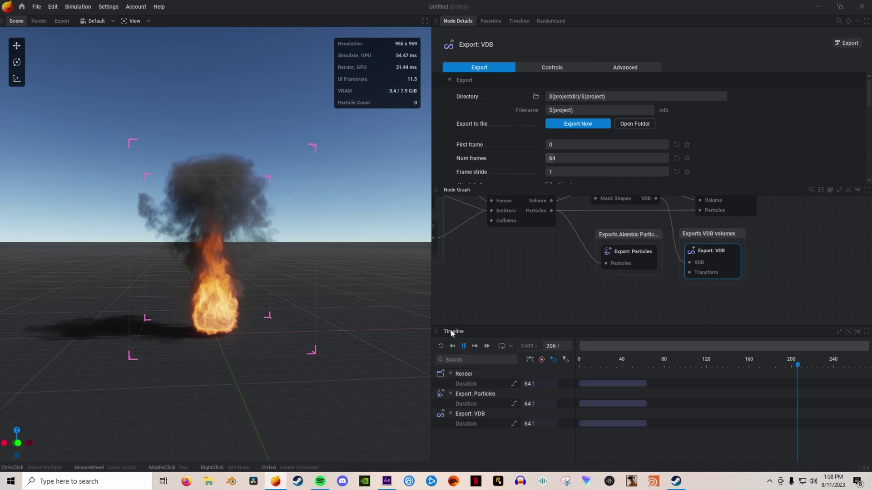
Restart the simulation and set the VDB export directory to F:\EmberVDBS\Test with the filename Test.
click(441, 346)
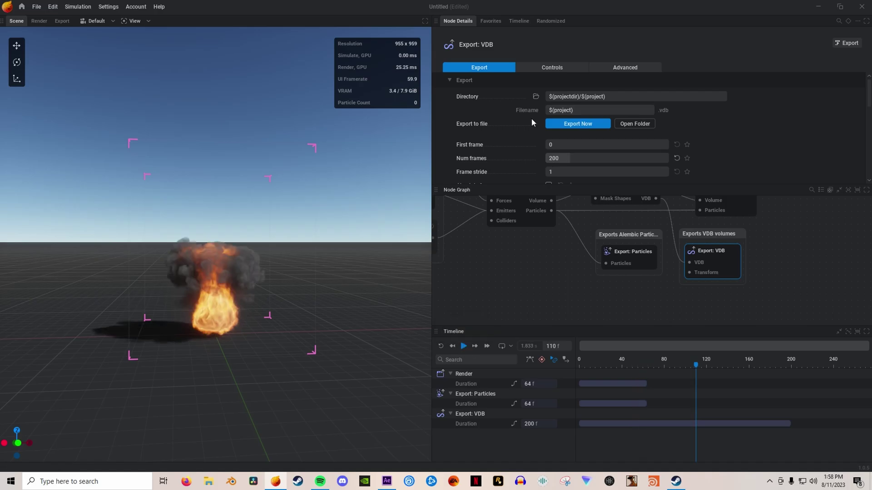
middle_drag(544, 261, 531, 276)
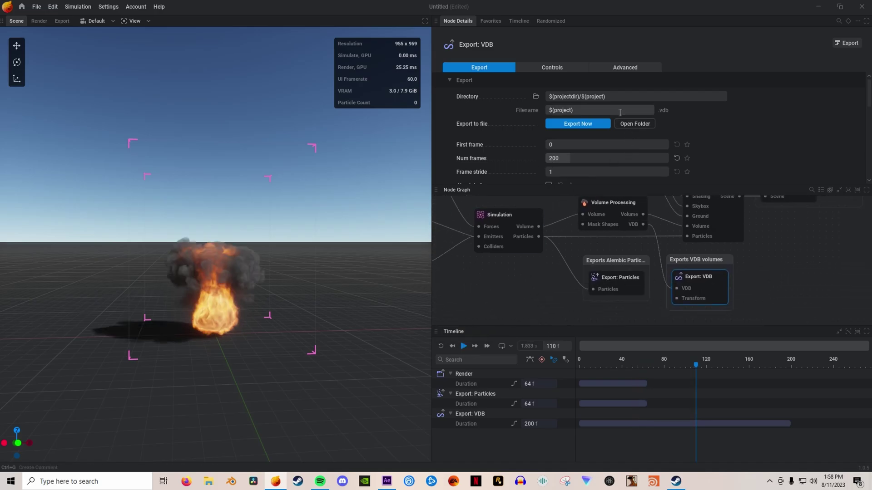
click(536, 97)
click(599, 109)
text(Test)
key(Return)
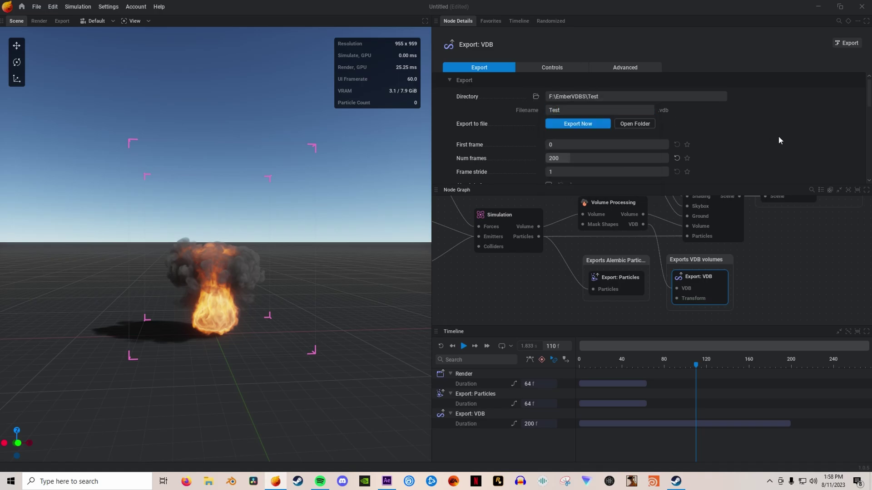
Review the VDB export's density and flames channel options and export the simulation to file.
scroll(603, 146, down, 5)
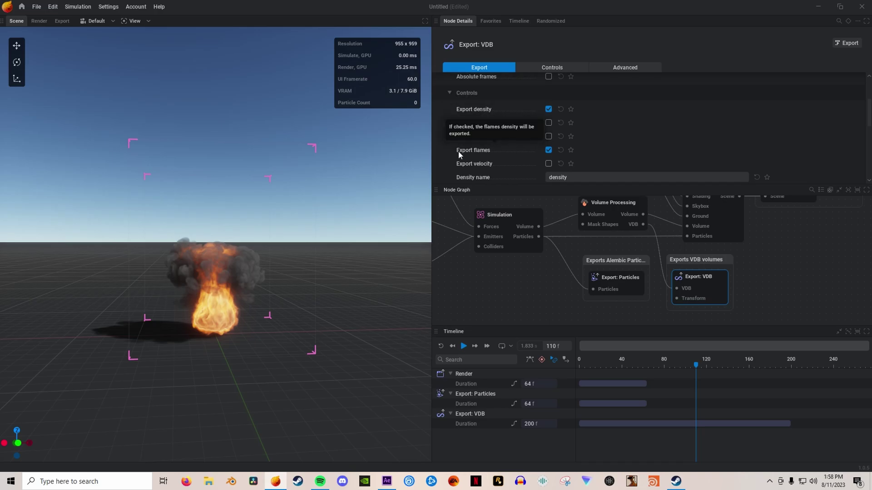
scroll(590, 159, down, 3)
scroll(554, 168, up, 8)
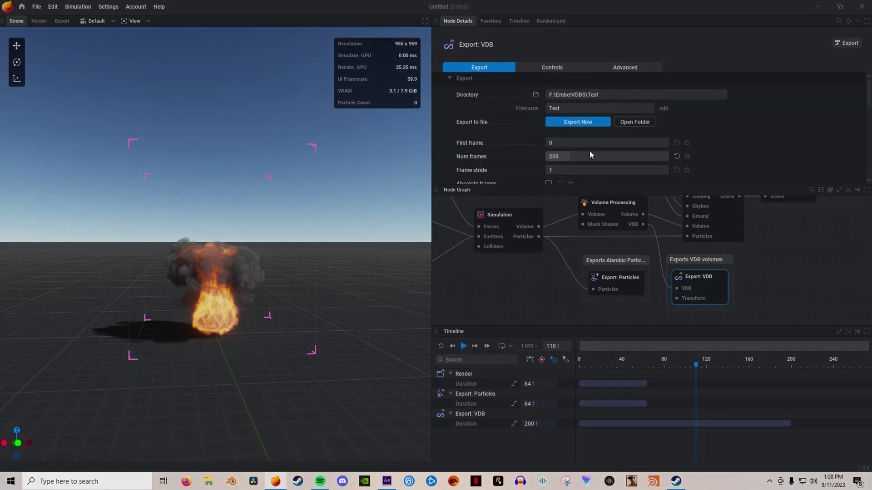
click(574, 122)
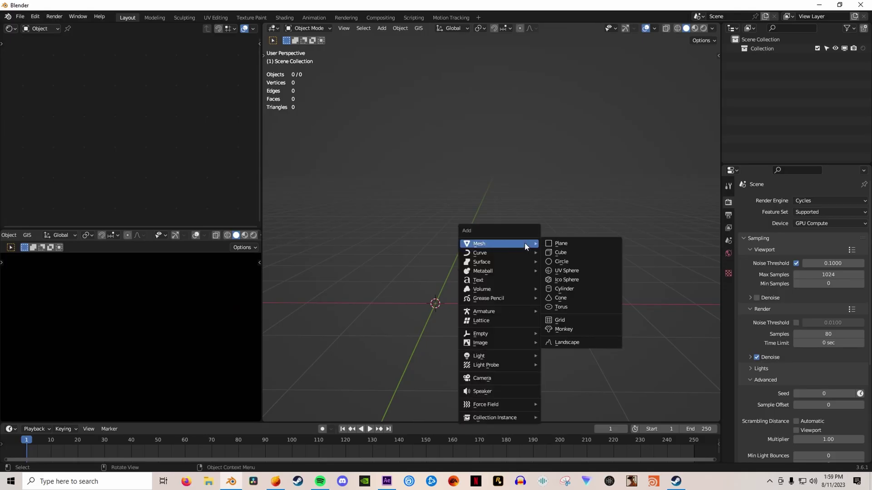
Switch to Blender and import the exported Test_0 OpenVDB sequence as a volume object.
mouse_move(494, 361)
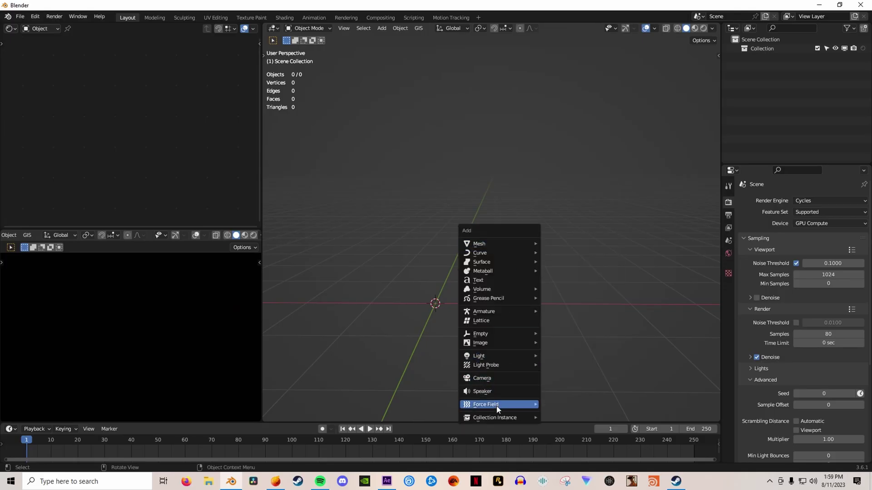
mouse_move(494, 288)
click(563, 290)
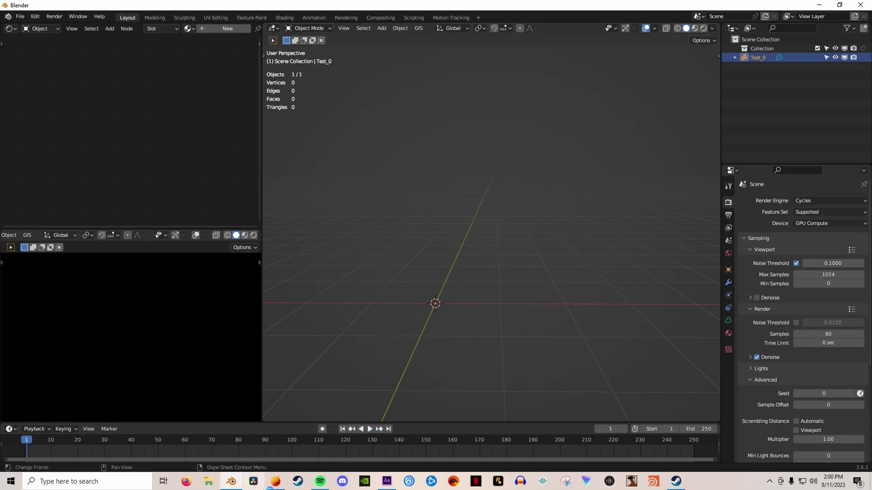
Go to frame 129 and show the whole smoke volume in rendered shading with the viewport overlays hidden.
drag(396, 438, 369, 442)
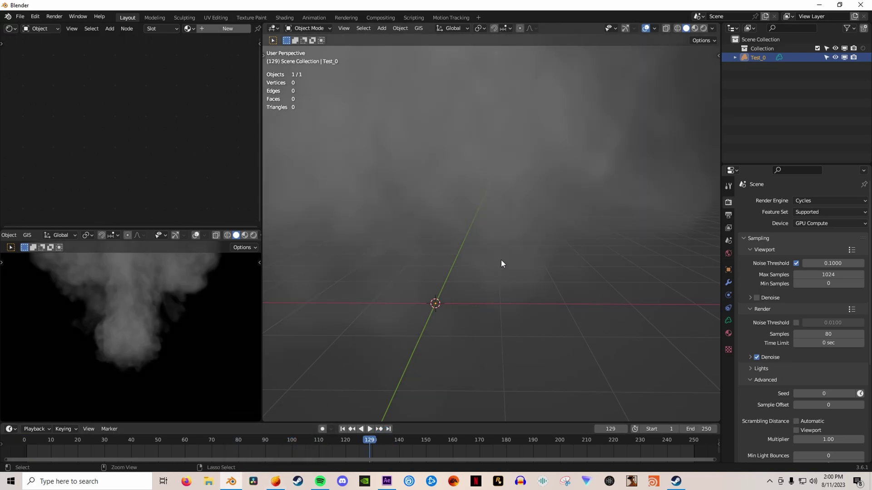
middle_drag(555, 251, 512, 306)
scroll(524, 283, down, 7)
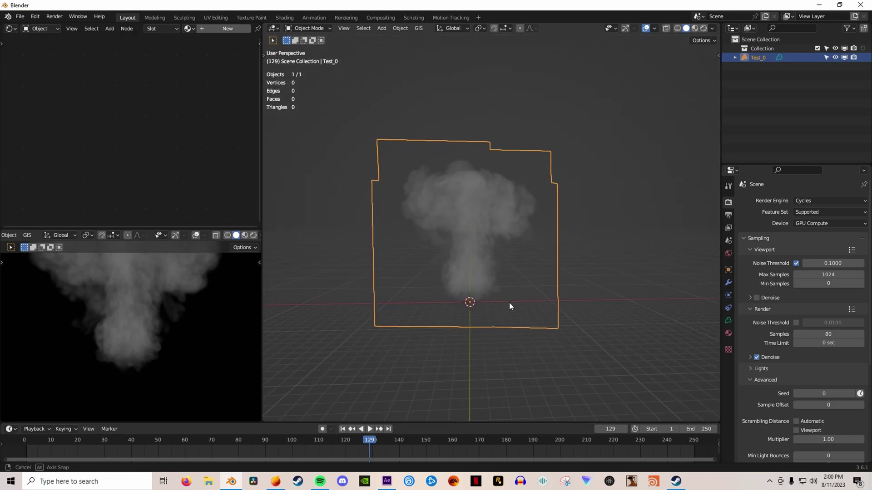
click(703, 29)
click(634, 28)
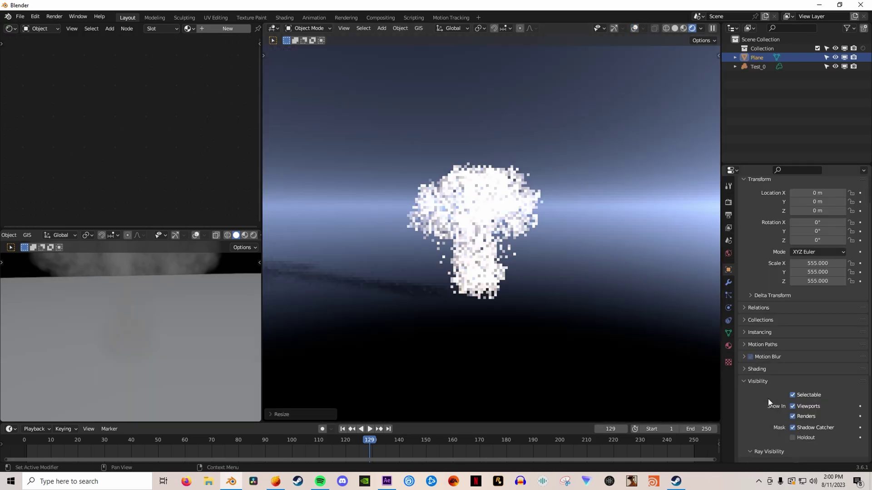
Set the strength of the world's sky background to 0.3.
middle_drag(540, 334, 522, 334)
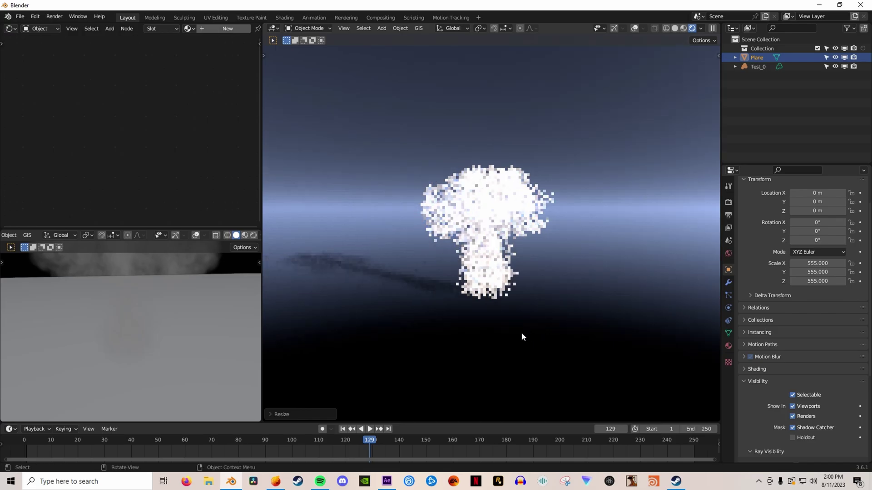
click(728, 253)
double_click(825, 373)
text(.3)
key(Return)
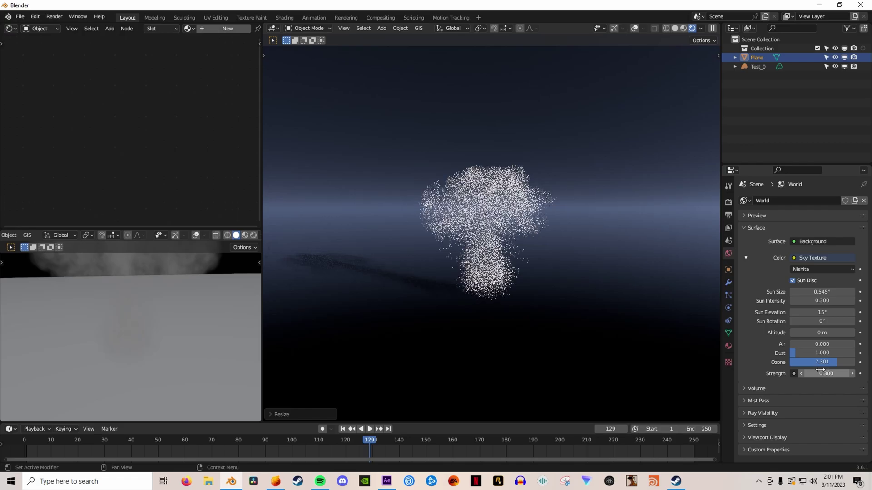
Select the smoke volume and set the density of its Principled Volume shader to 20.
click(488, 227)
scroll(145, 99, up, 15)
middle_drag(147, 186, 192, 141)
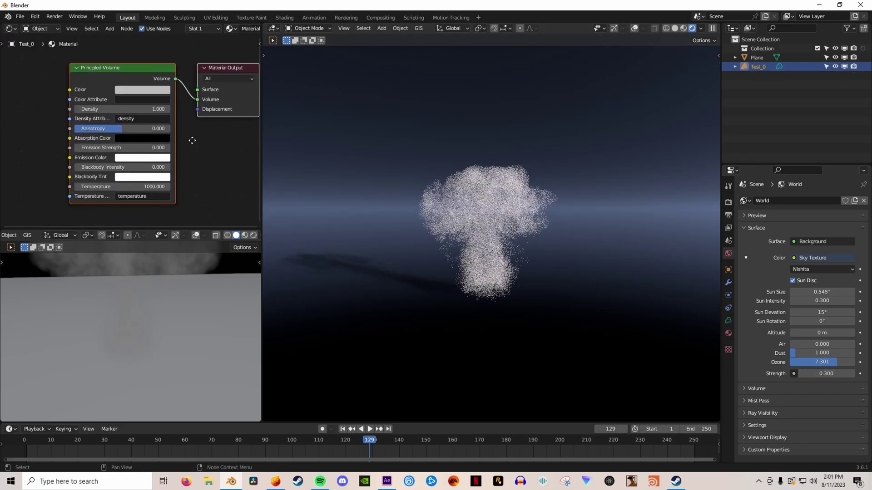
double_click(132, 109)
text(20)
key(Return)
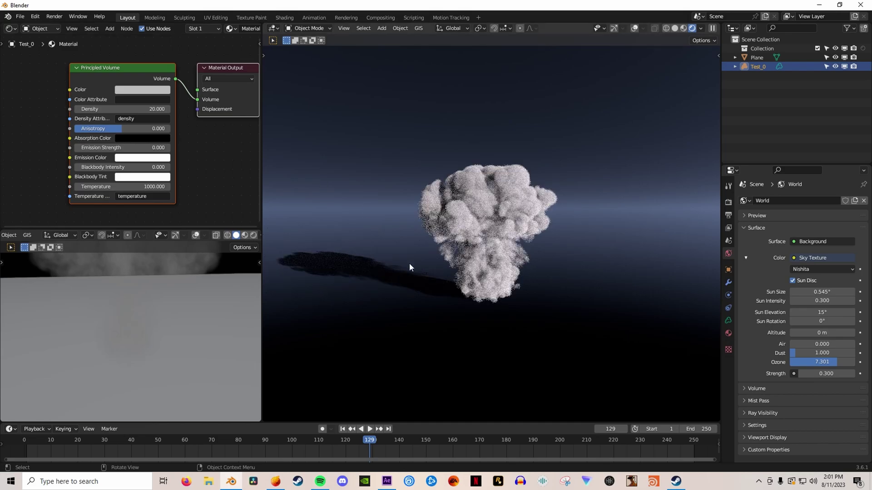
Set the Principled Volume's temperature attribute to flames and its blackbody intensity to 1.
double_click(136, 197)
text(flames)
key(Return)
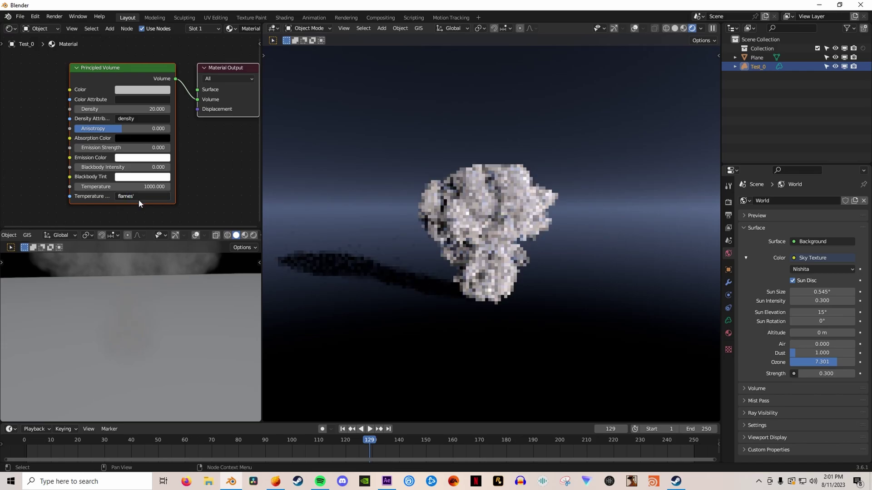
double_click(140, 200)
click(139, 200)
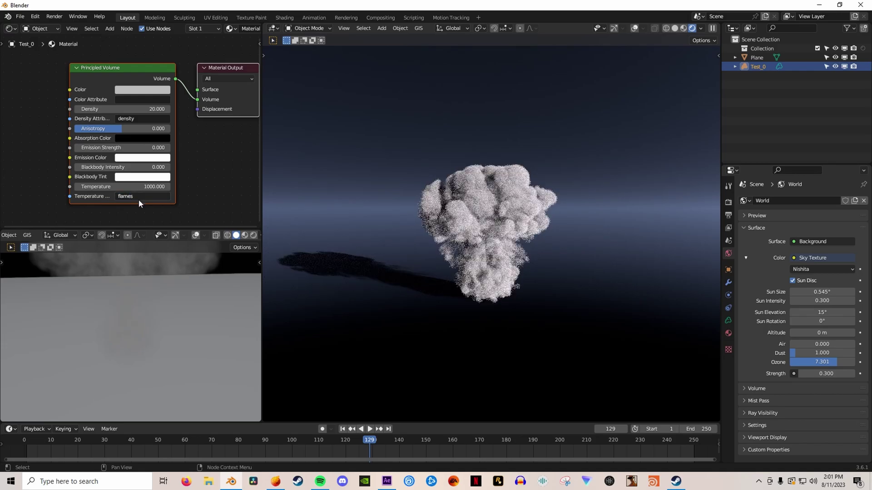
drag(129, 167, 187, 166)
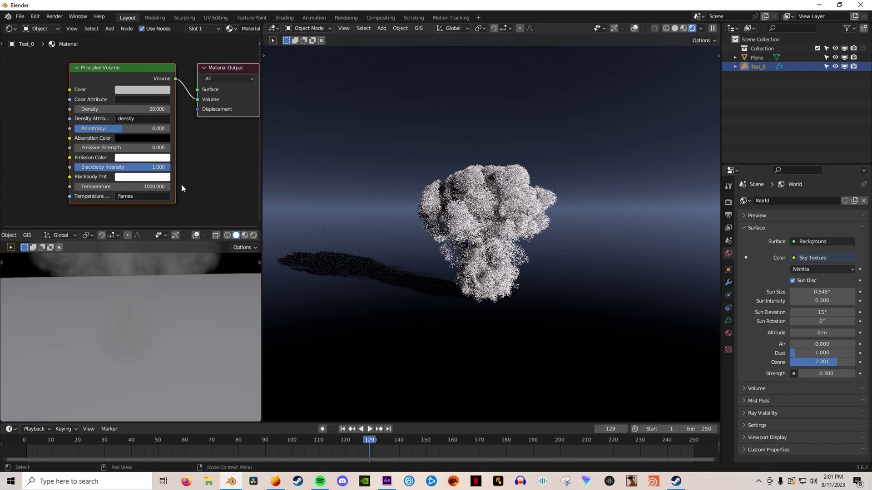
Set the Principled Volume's density to 0 and its temperature to 5000 to isolate the fire.
double_click(130, 109)
text(0)
key(Return)
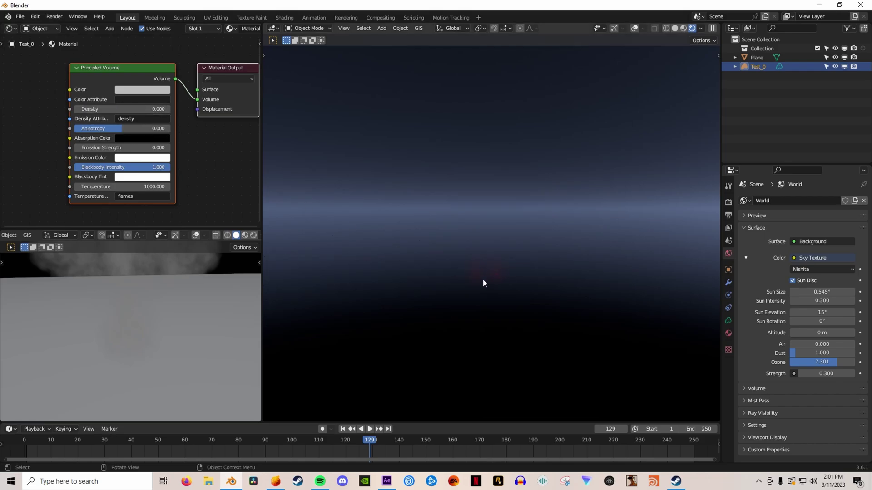
double_click(122, 186)
text(5)
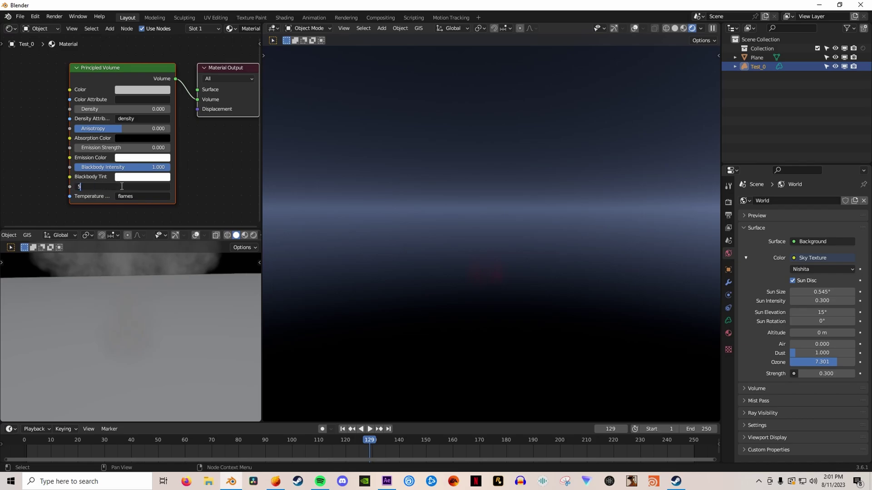
text(000)
key(Return)
Set the Principled Volume's temperature to 10000 and its density to 5.
double_click(120, 186)
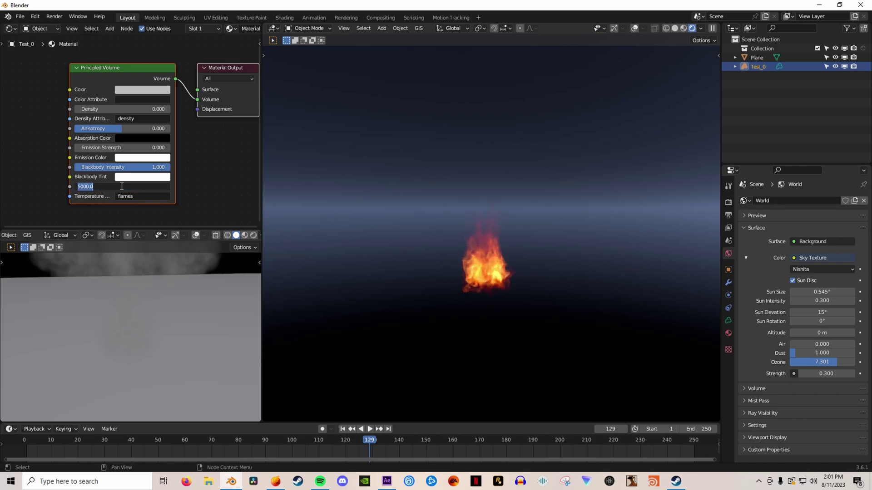
text(10000)
key(Return)
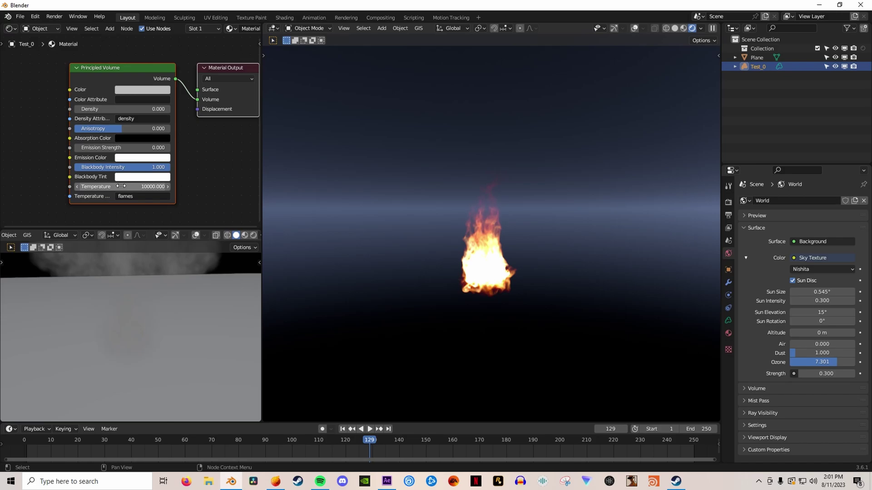
double_click(129, 109)
text(5)
key(Return)
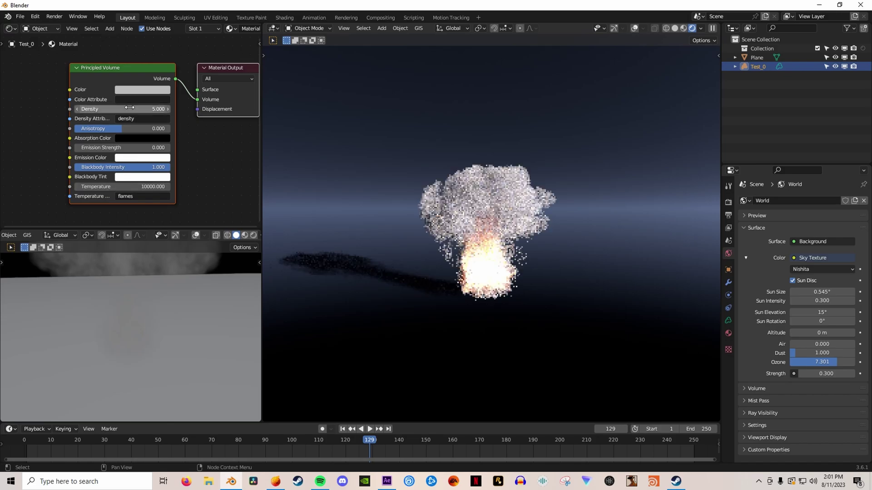
Set the world background strength to 0 so that only the fire lights the scene.
double_click(827, 373)
text(0)
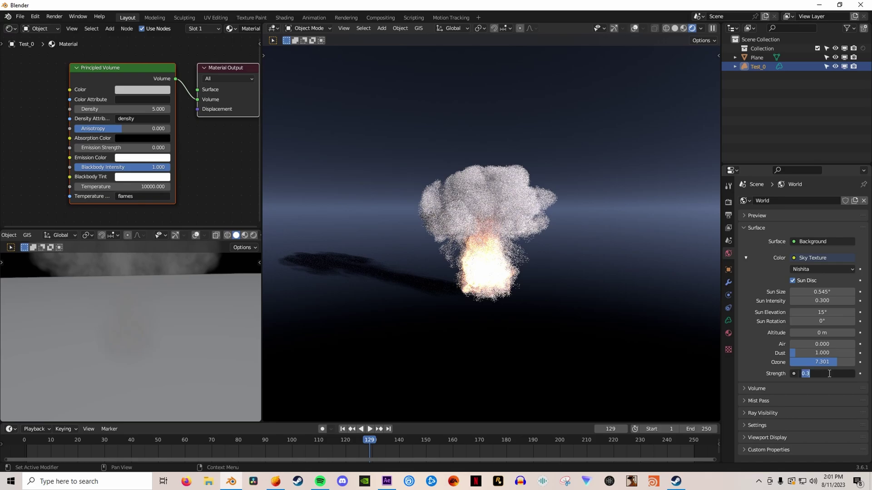
key(Return)
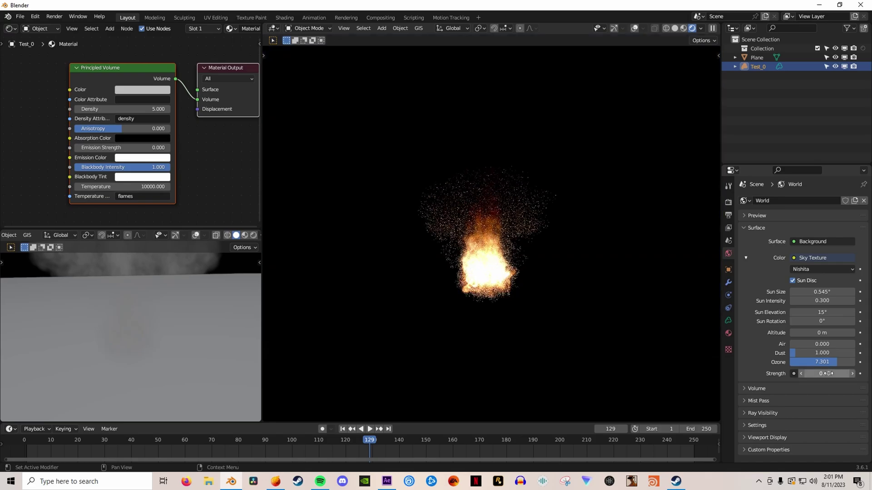
Inspect the grid names in the Test_0 volume's object data and highlight the flames grid.
click(729, 202)
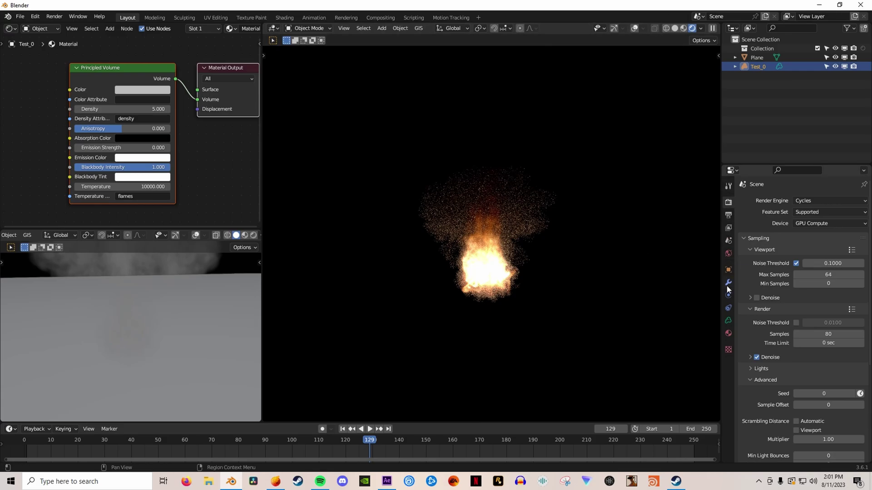
click(728, 320)
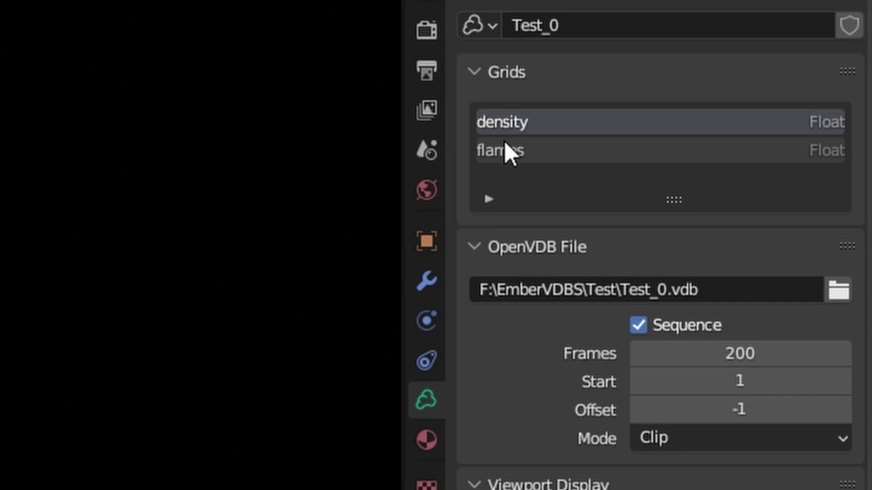
click(484, 152)
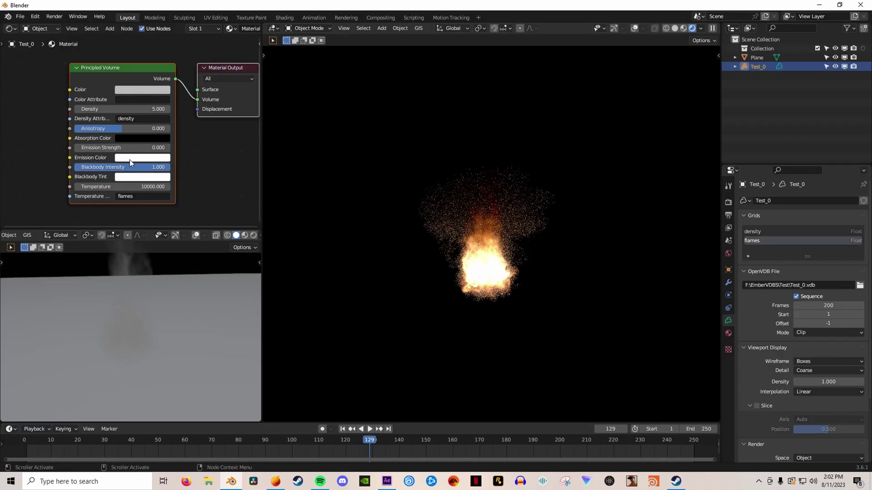
Set the Principled Volume's blackbody tint to purple with hue 0.709 and saturation 0.950.
click(130, 160)
click(137, 177)
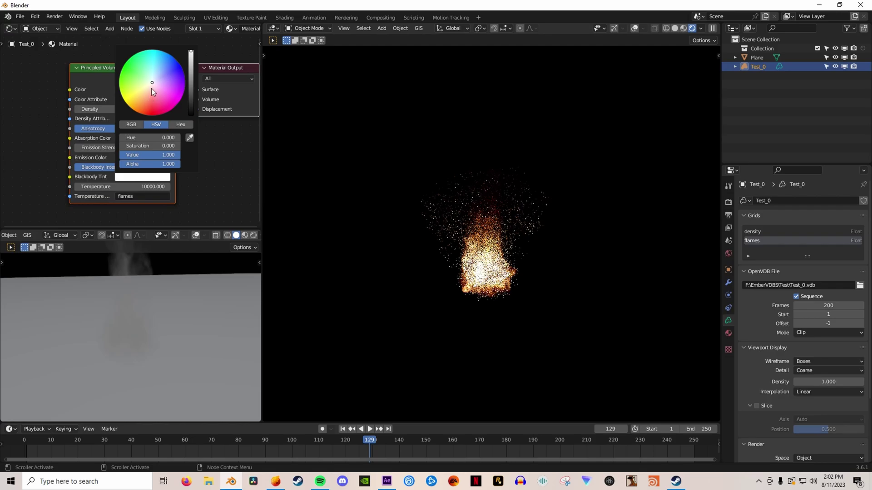
drag(151, 89, 185, 81)
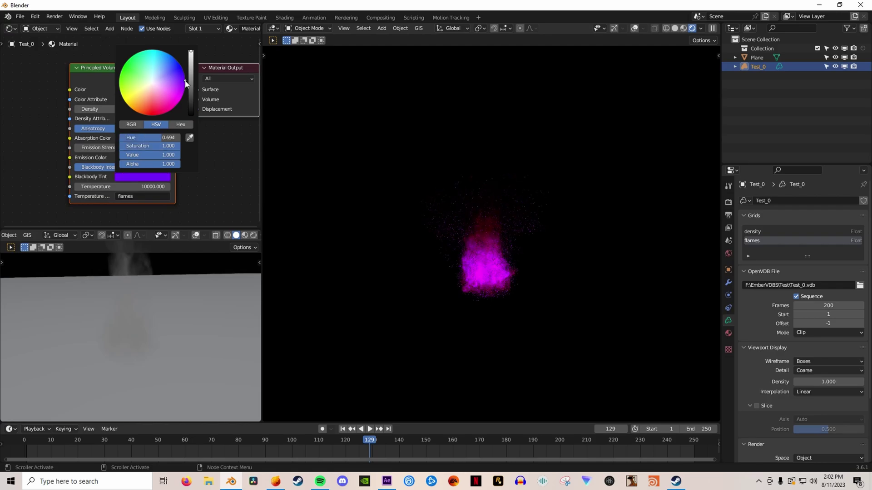
click(152, 178)
drag(178, 86, 178, 78)
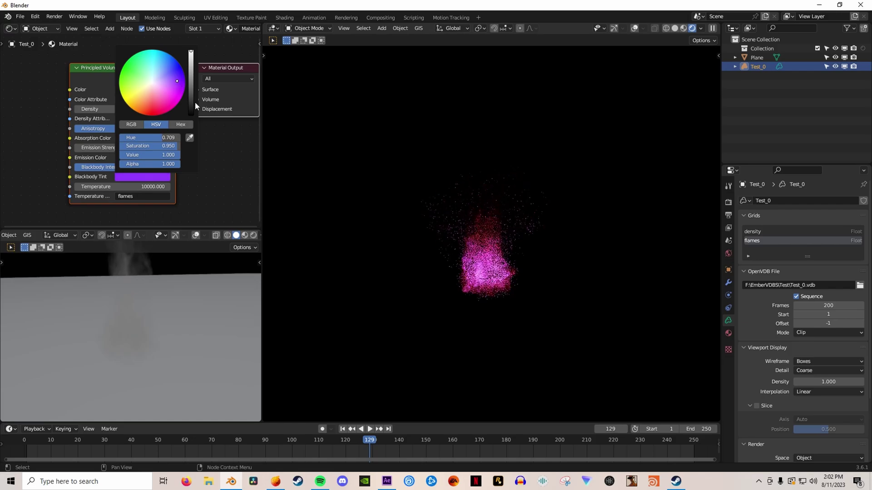
Try temperatures of 2000 and 5000 on the Principled Volume to compare the flames' brightness.
click(133, 186)
text(2000)
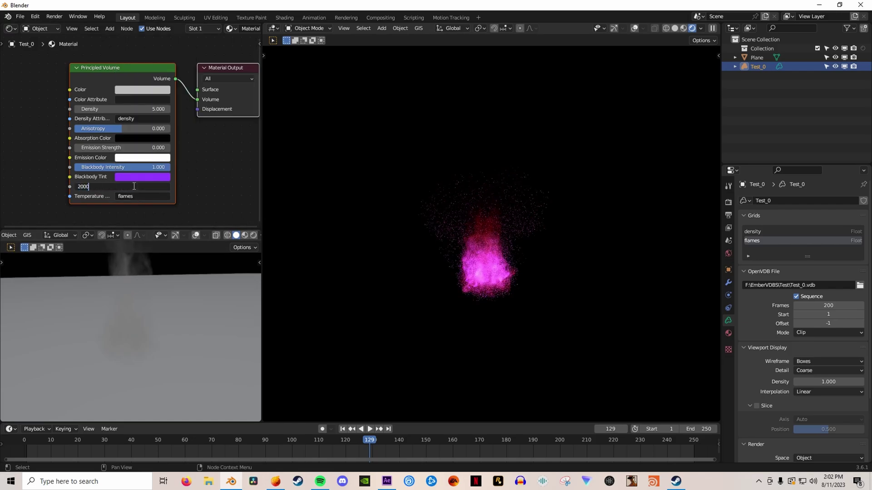
key(Return)
click(134, 187)
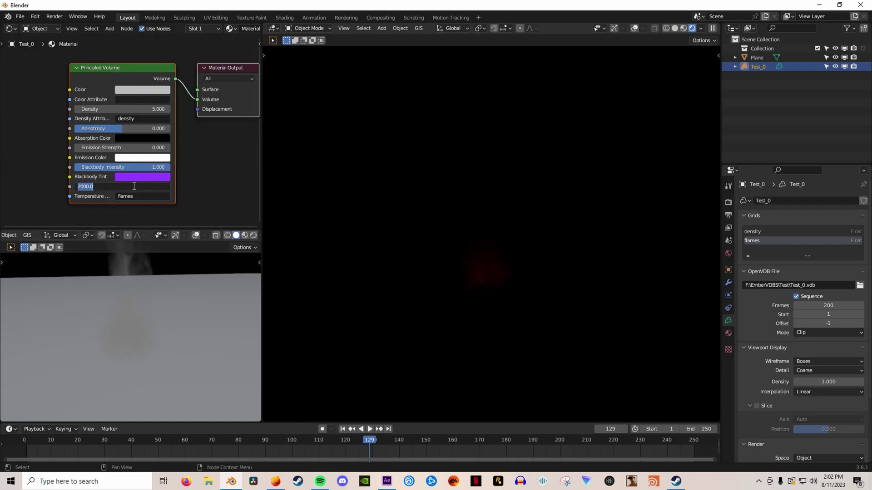
text(5000)
key(Return)
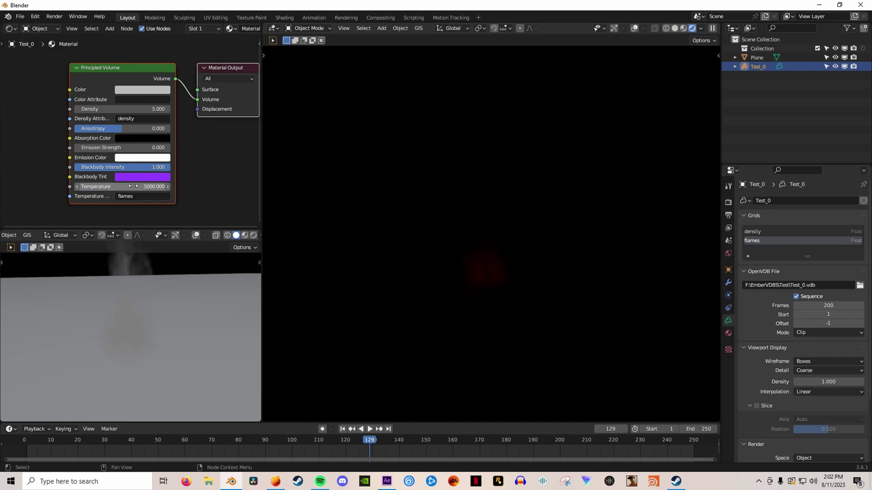
Set the Principled Volume's temperature to 15000.
click(146, 187)
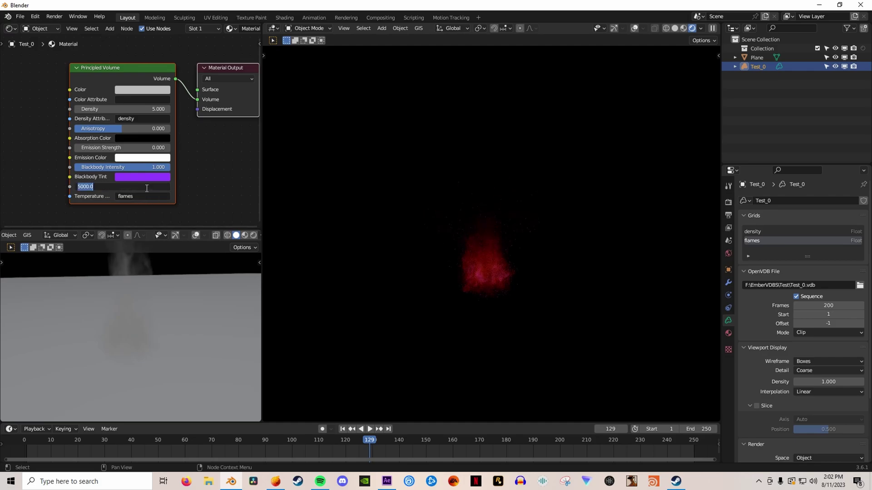
text(15000)
key(Return)
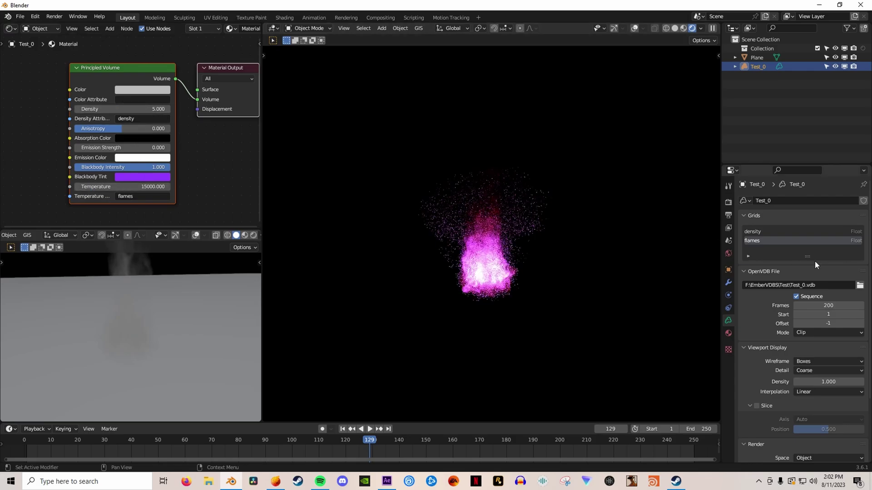
Set the world background strength to 0.1 to light the smoke faintly.
click(728, 254)
double_click(820, 373)
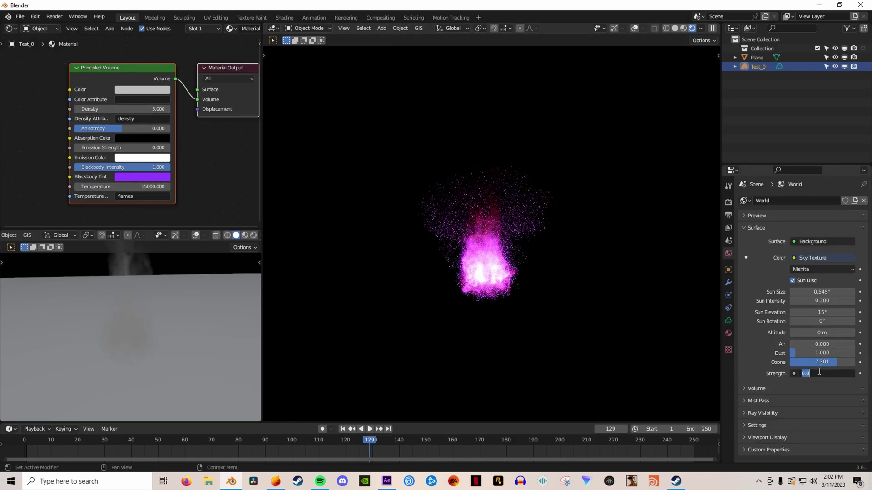
text(0.1)
key(Return)
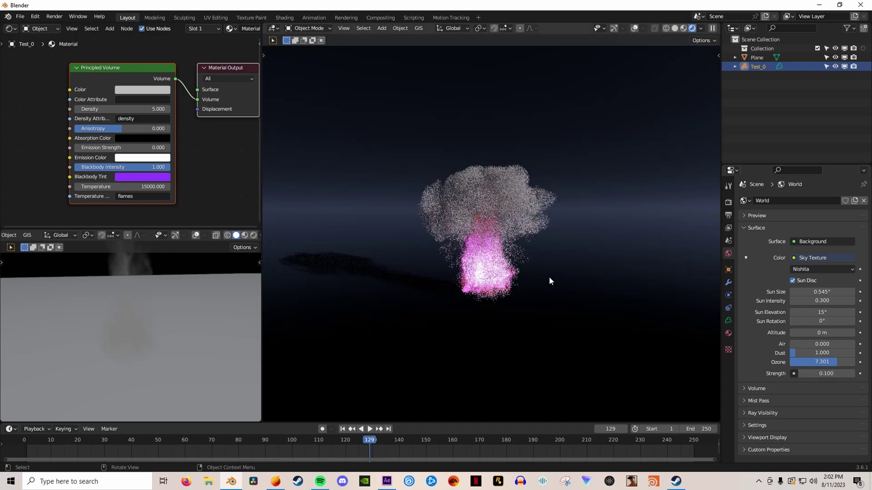
Set the Principled Volume's density to 20 for thicker smoke.
double_click(112, 109)
text(20)
key(Return)
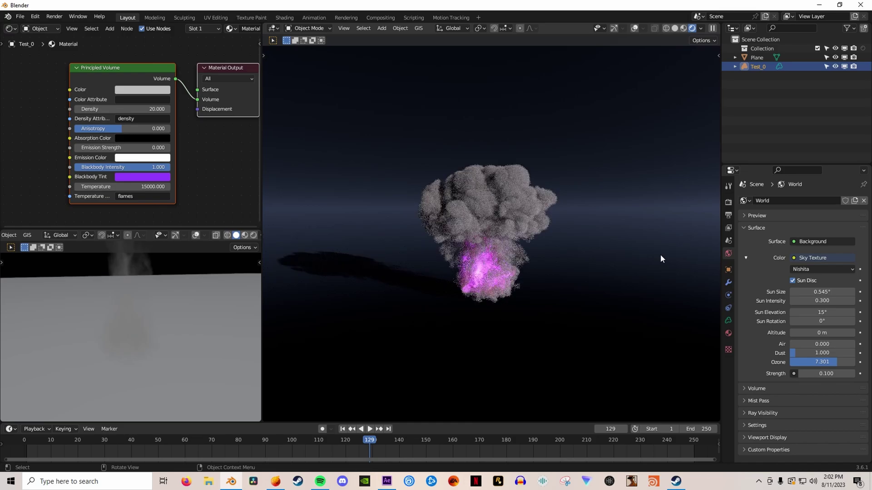
Limit the viewport render to a small region on the upper smoke, then to regions around the flames to inspect their detail.
scroll(571, 206, up, 2)
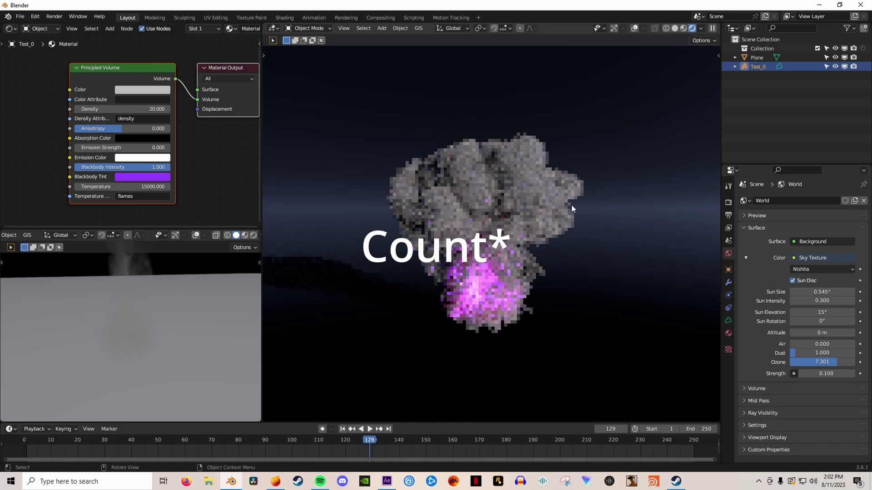
key(ctrl+b)
drag(498, 105, 590, 200)
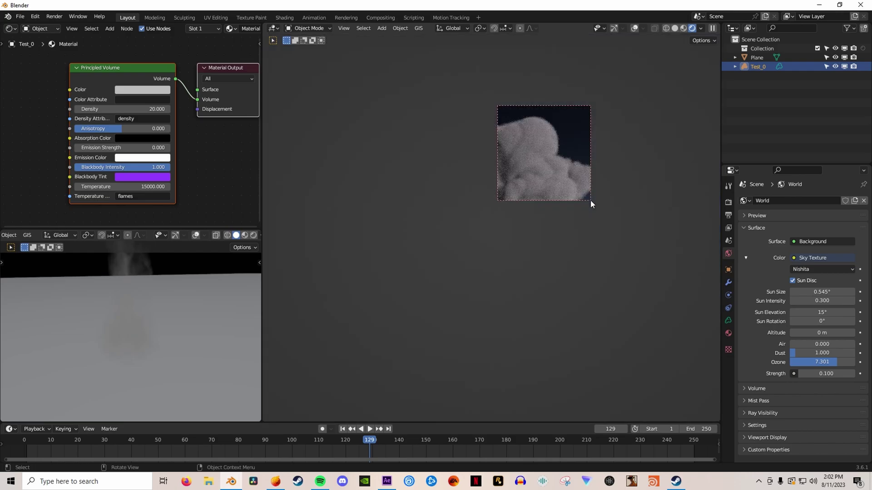
key(ctrl+b)
drag(406, 292, 502, 351)
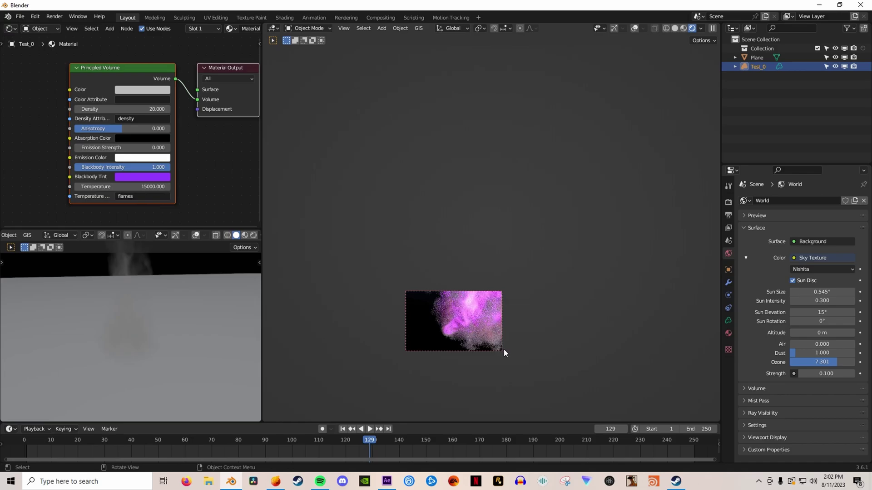
key(ctrl+b)
drag(436, 278, 555, 346)
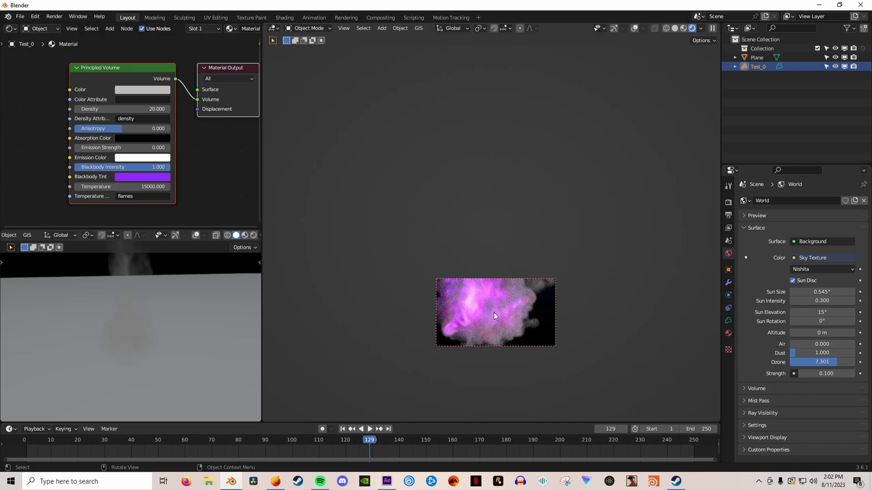
Switch to EmberGen and review the export settings of the Export: VDB node.
key(alt+Tab)
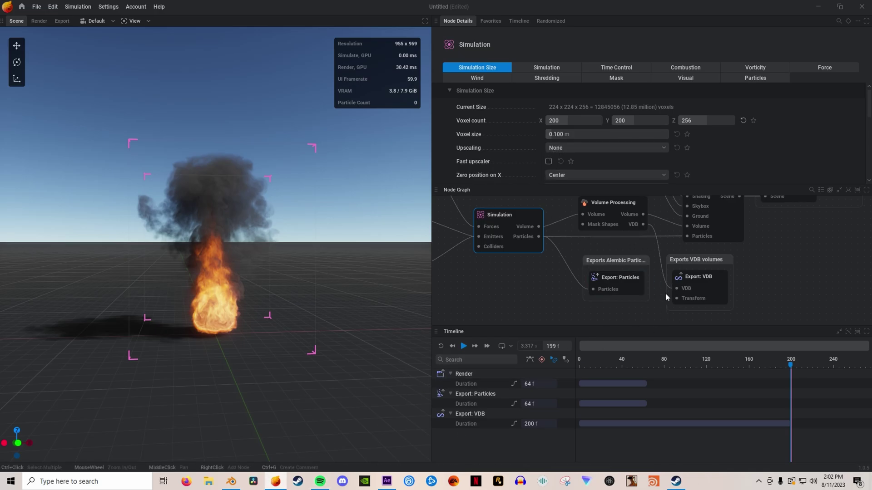
click(698, 271)
click(698, 276)
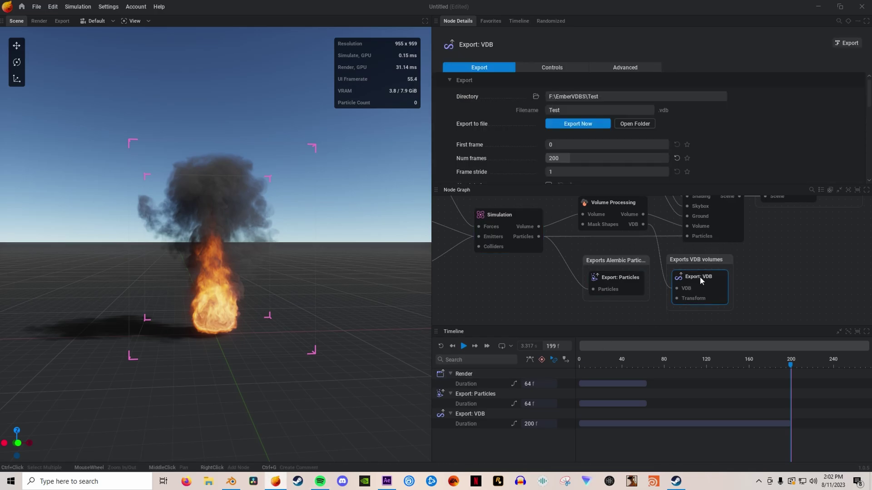
click(630, 124)
click(567, 153)
click(572, 176)
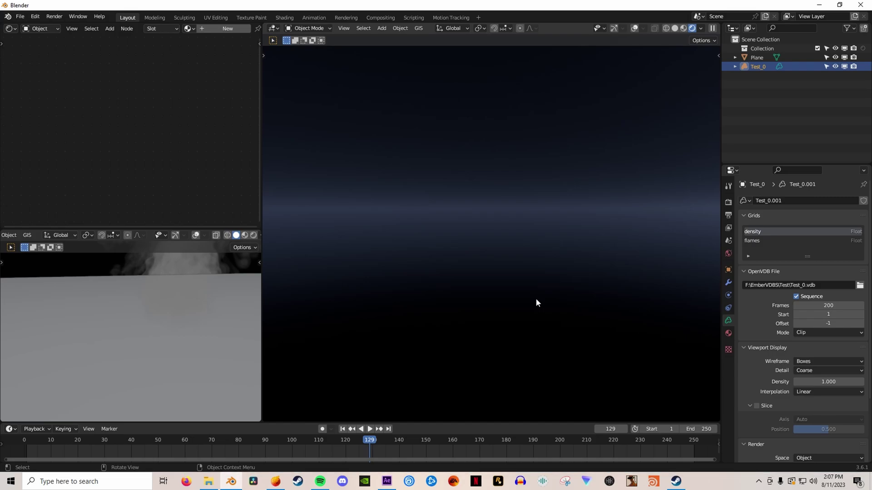
Show the viewport overlays at frame 126 and assign the existing Material to the Test_0 volume.
click(634, 29)
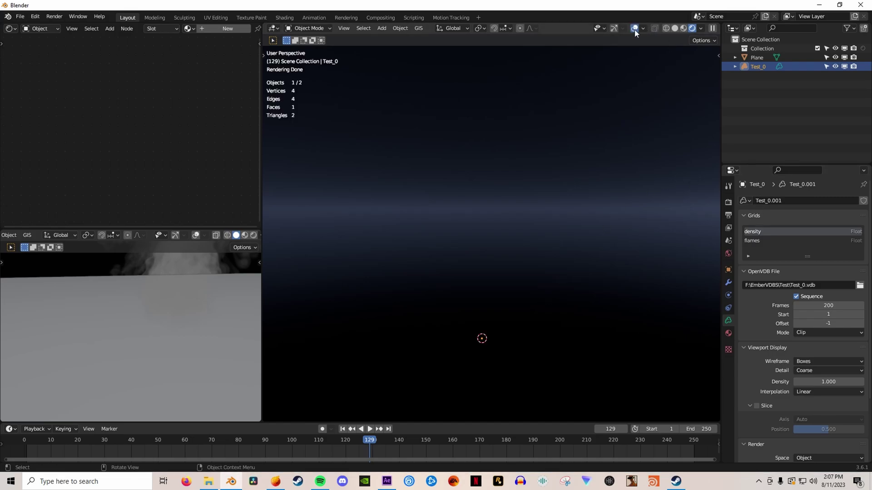
click(326, 442)
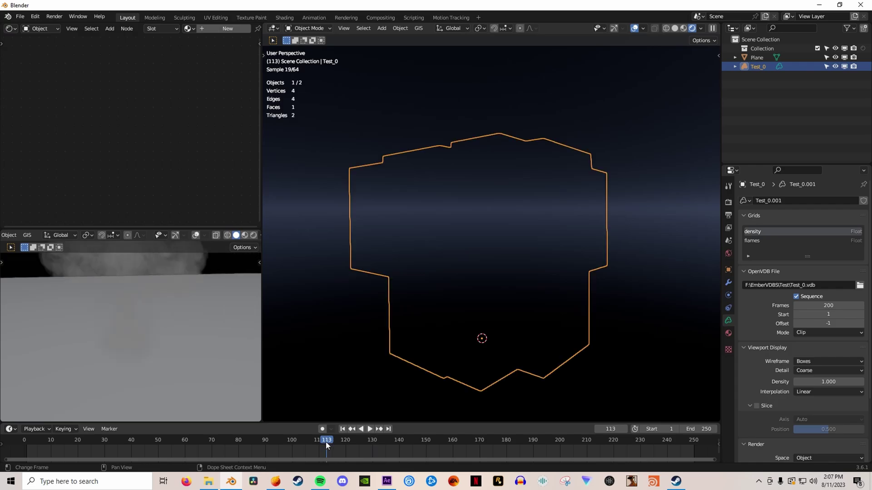
click(361, 444)
click(189, 28)
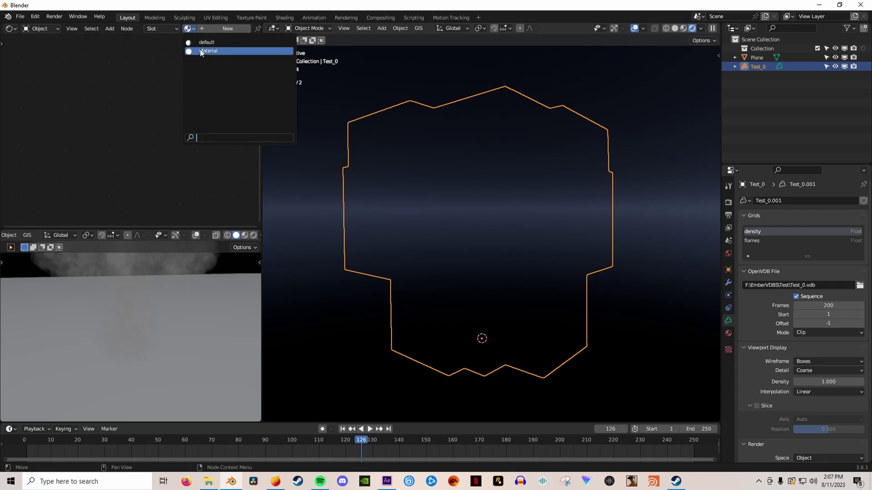
click(200, 51)
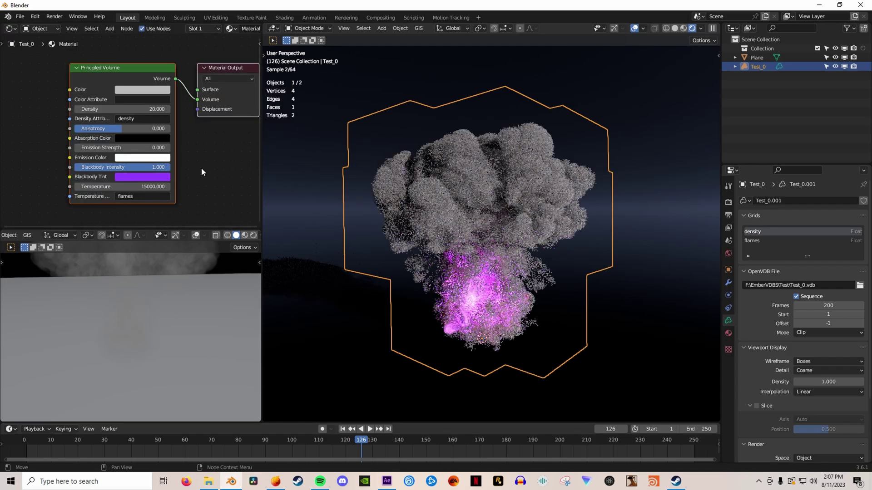
Inspect the Test_0 volume's detail with render regions around the purple flames and then the upper smoke.
key(b)
drag(442, 271, 531, 331)
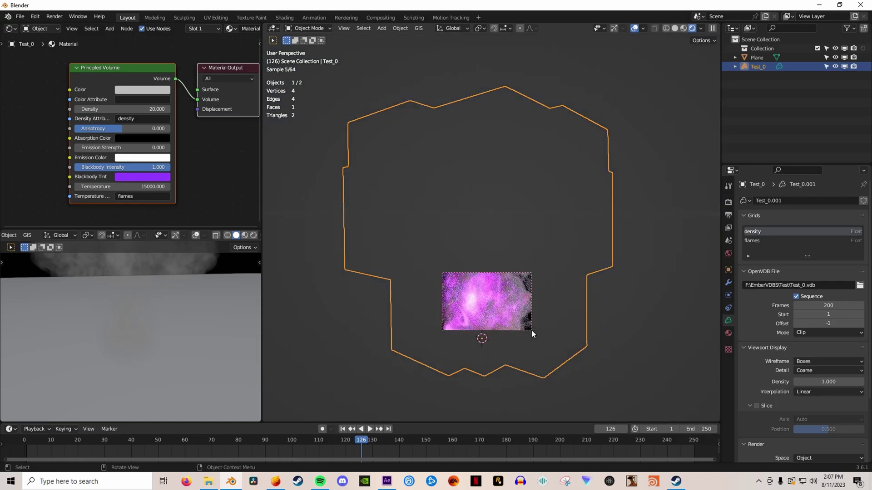
key(ctrl+b)
drag(484, 88, 668, 225)
key(ctrl+b)
drag(504, 110, 604, 220)
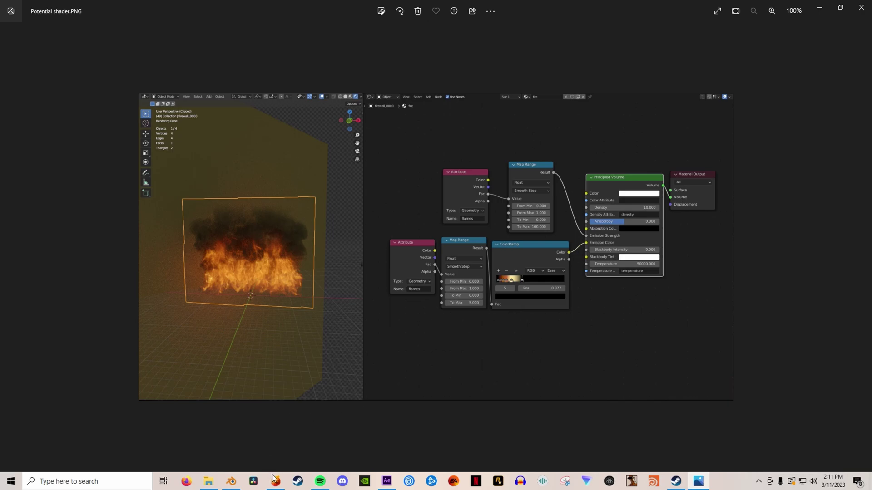
Switch from the shader reference image to Blender and set a render region around the whole blue-flame explosion.
click(236, 485)
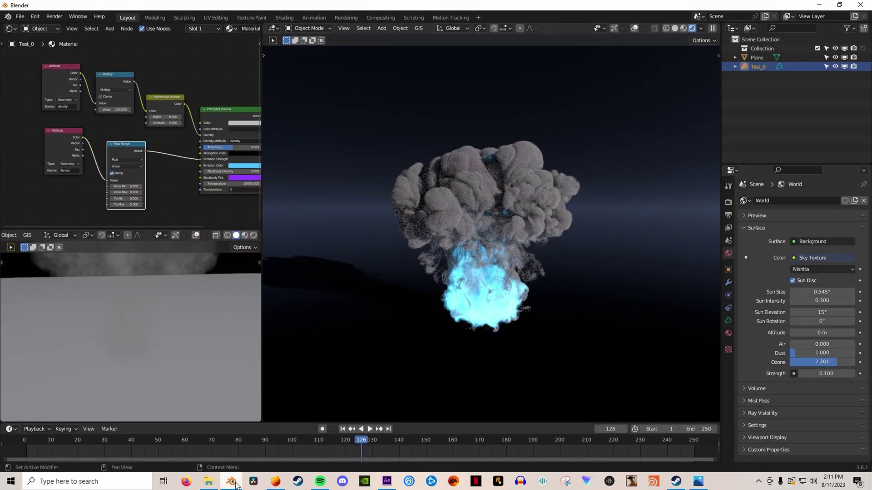
middle_drag(537, 303, 537, 304)
key(ctrl+b)
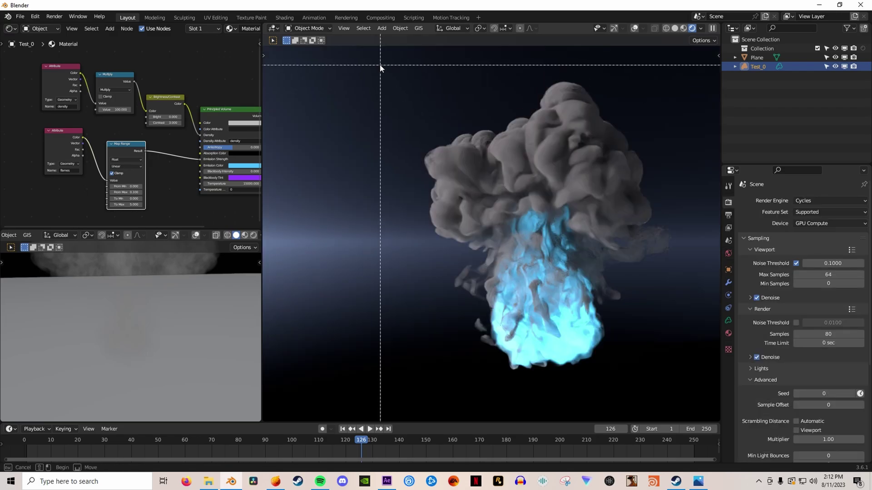
drag(380, 64, 694, 388)
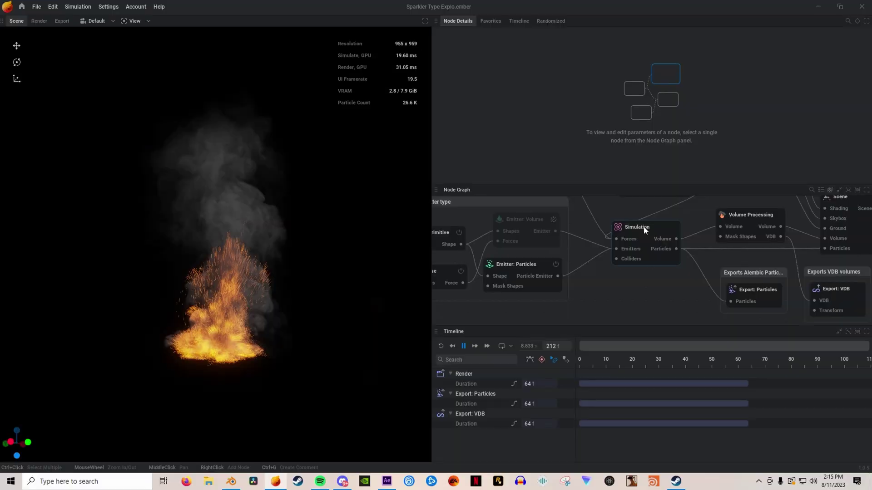
Set the number of frames in EmberGen's Export: Particles node to 200.
click(638, 230)
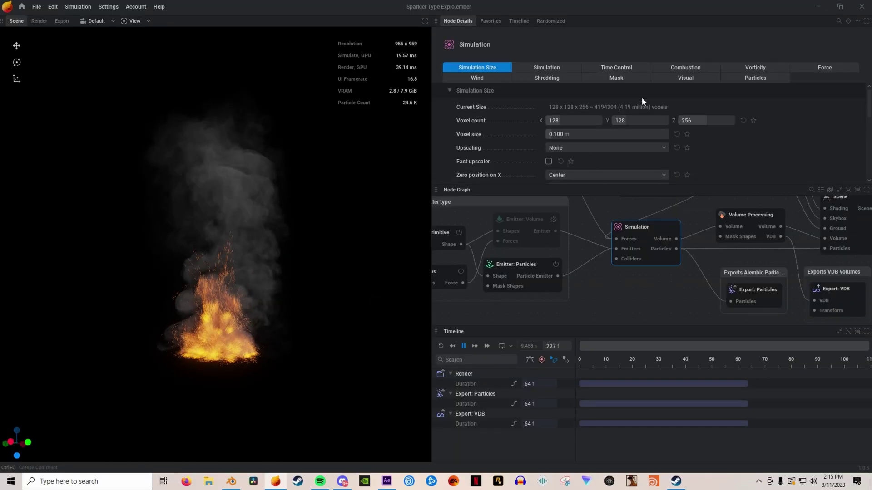
click(745, 289)
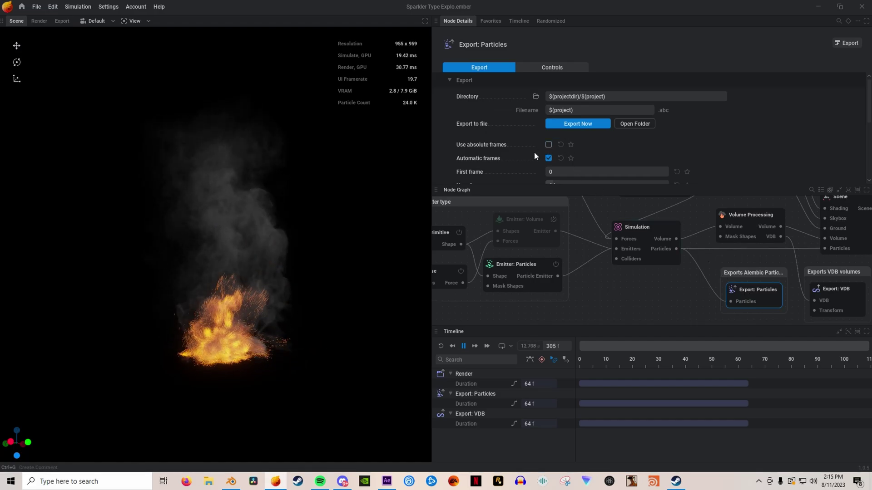
scroll(587, 156, down, 2)
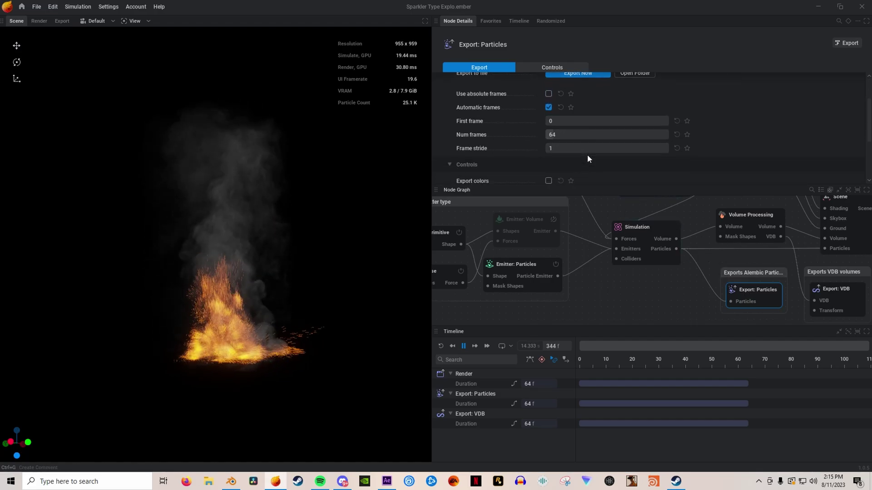
click(564, 132)
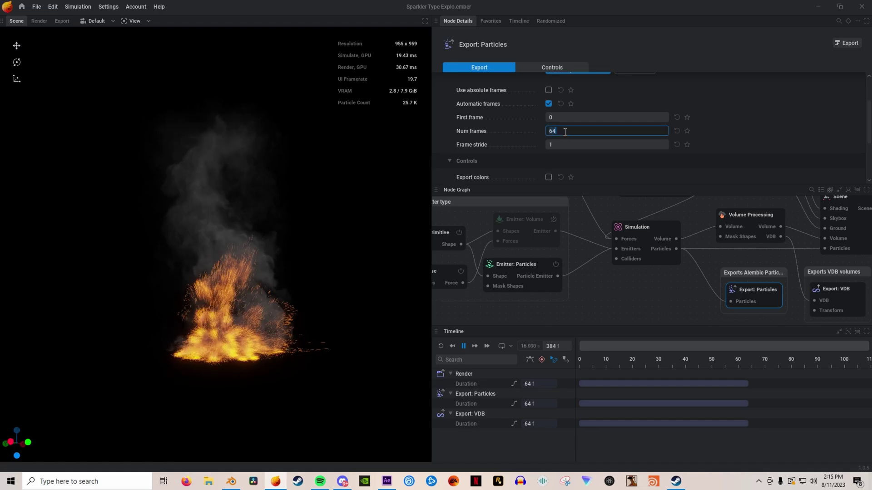
text(200)
key(Return)
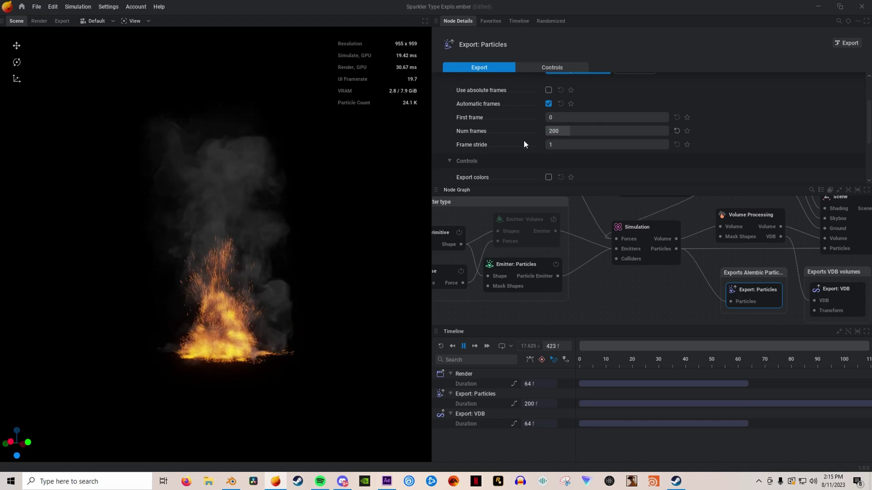
Set the particle export directory to F:\EmberVDBS\Test and export the Alembic sequence.
scroll(524, 141, down, 3)
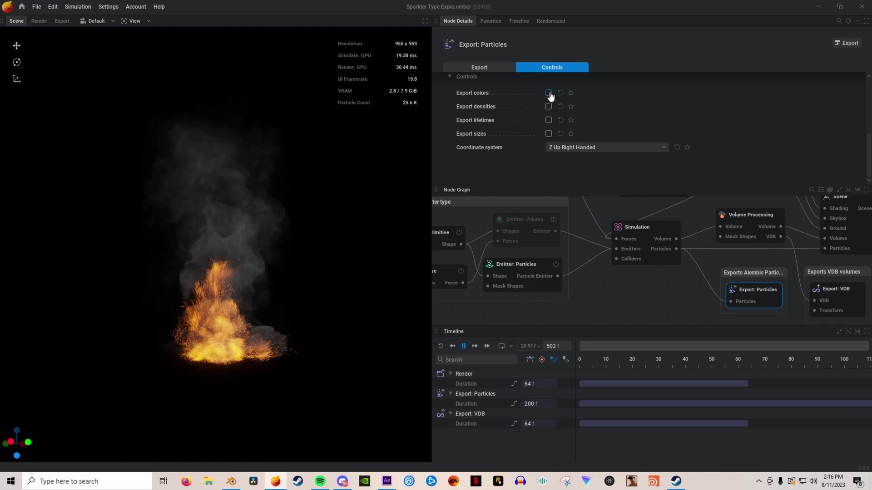
scroll(549, 96, up, 3)
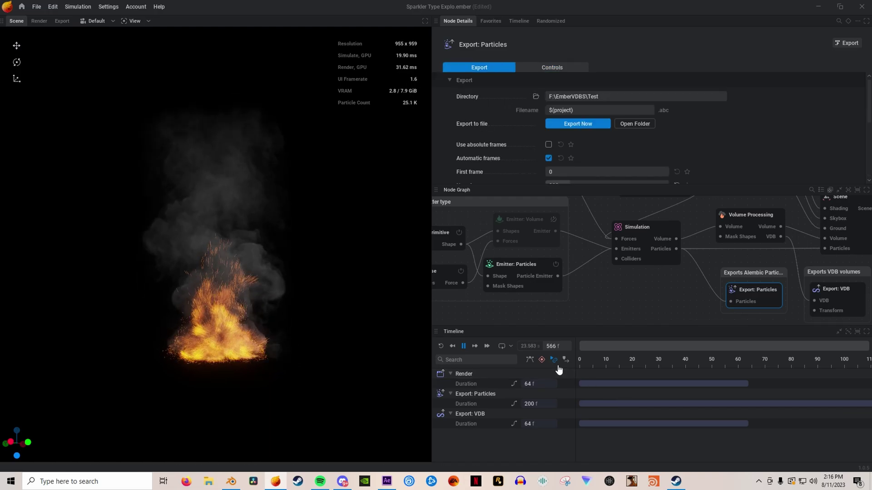
click(579, 124)
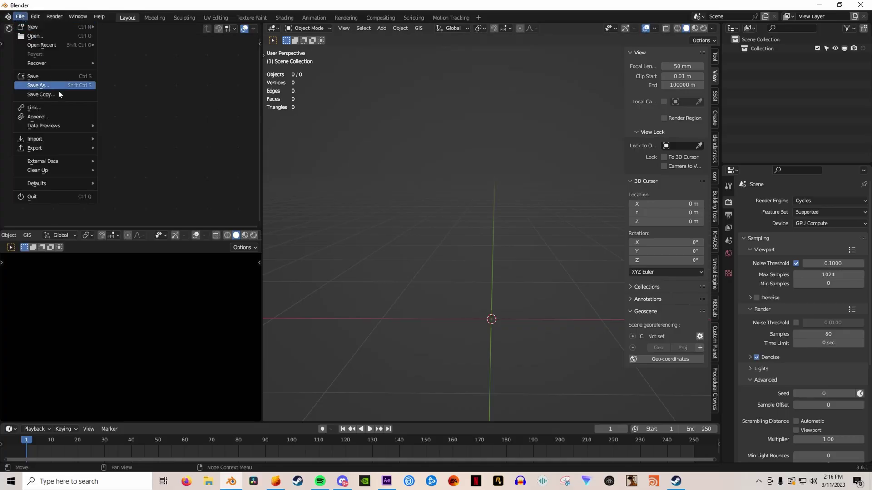
Import Sparkler Type Explo_0.abc from F:\EmberVDBS\Test into Blender as an Alembic sequence.
mouse_move(58, 139)
click(118, 148)
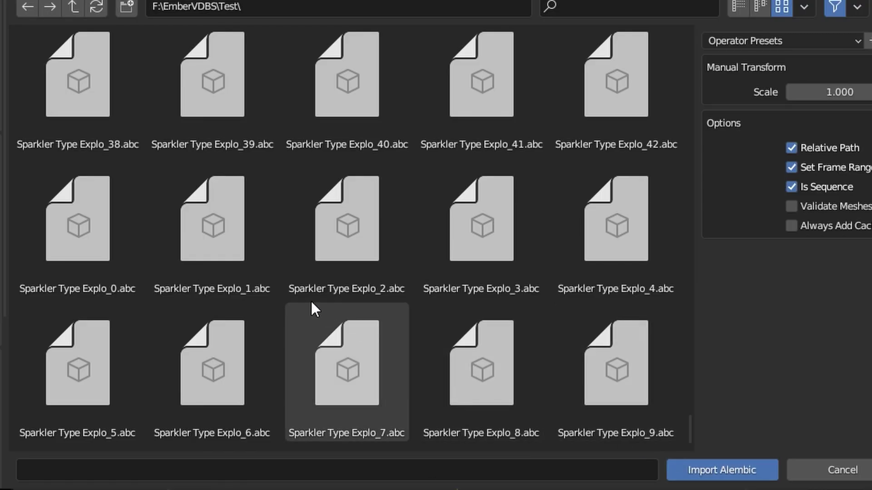
click(94, 242)
click(726, 468)
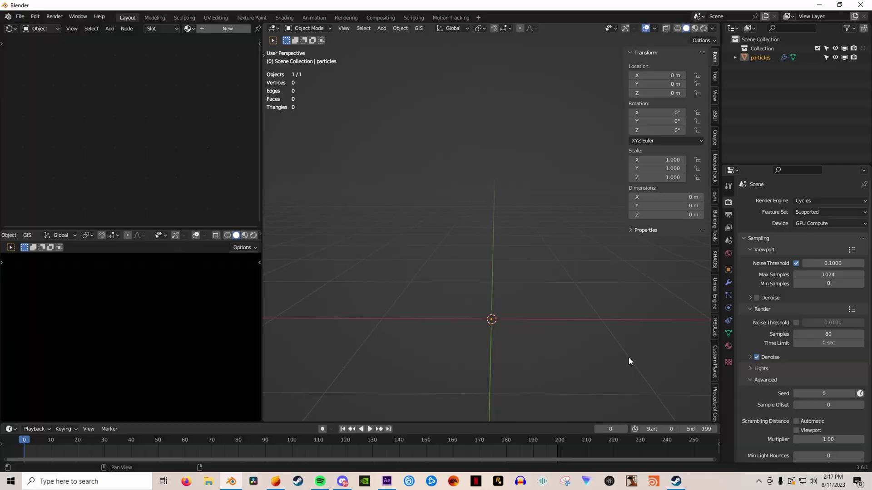
Play the imported particle animation from frame 0 to check its motion.
key(Right)
key(Right)
key(Right)
key(Right)
key(Right)
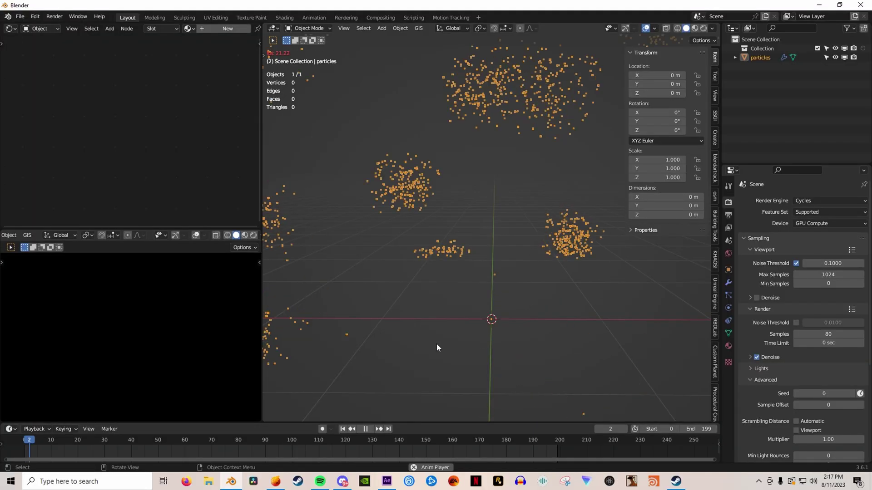
Play the particle animation from a wider view and other angles, and rewind it to frame 0.
scroll(467, 323, down, 6)
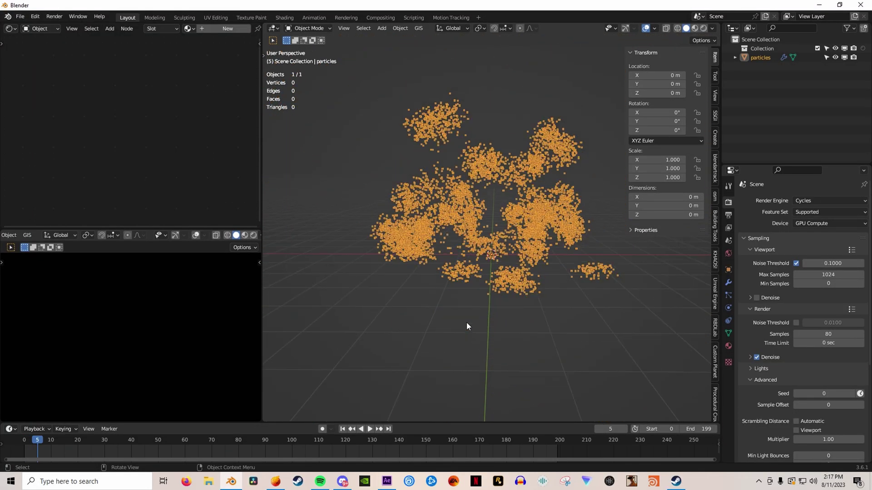
key(space)
middle_drag(527, 310, 457, 315)
key(space)
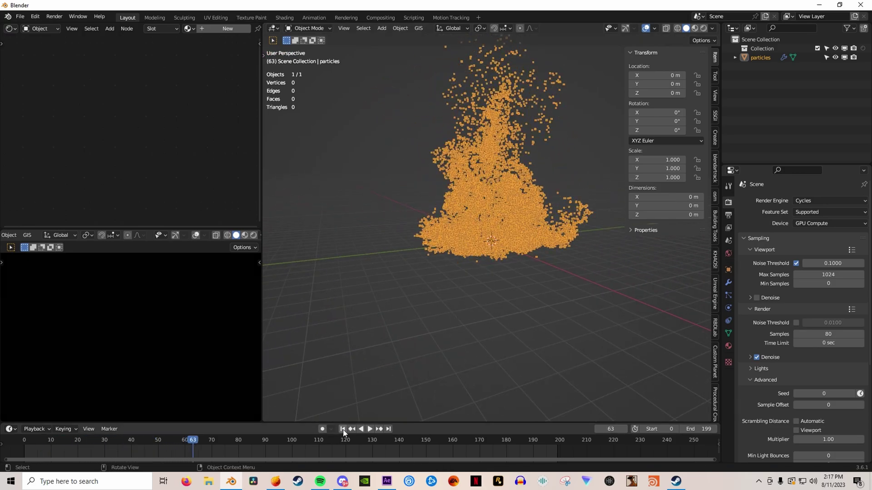
click(342, 430)
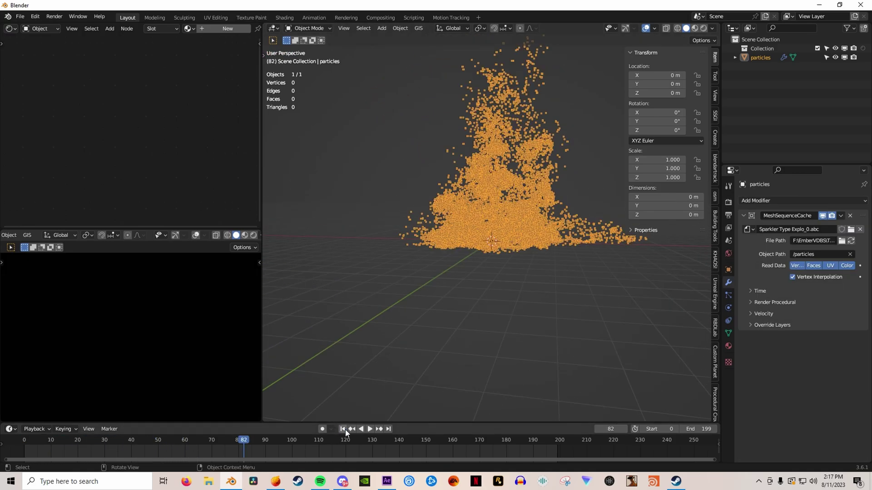
click(343, 430)
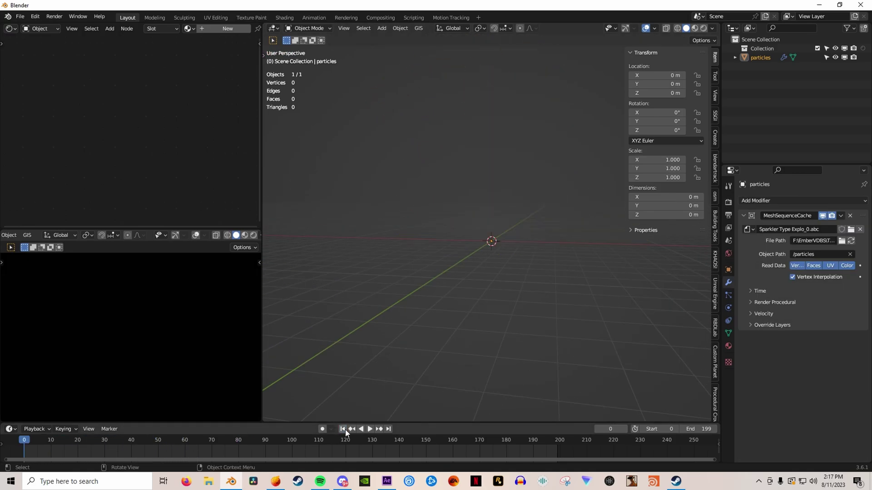
Enlarge the timeline area, switch it to the Geometry Node Editor and create a new node tree for the particles.
drag(344, 422, 340, 322)
click(9, 332)
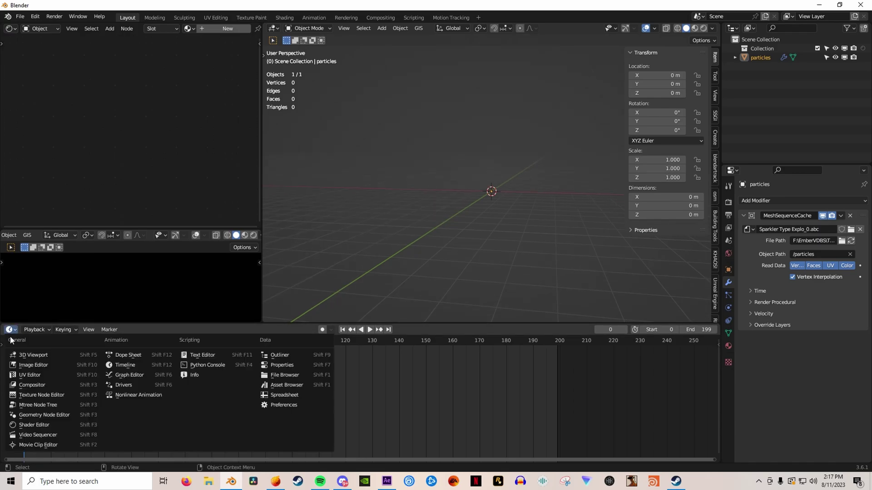
click(65, 415)
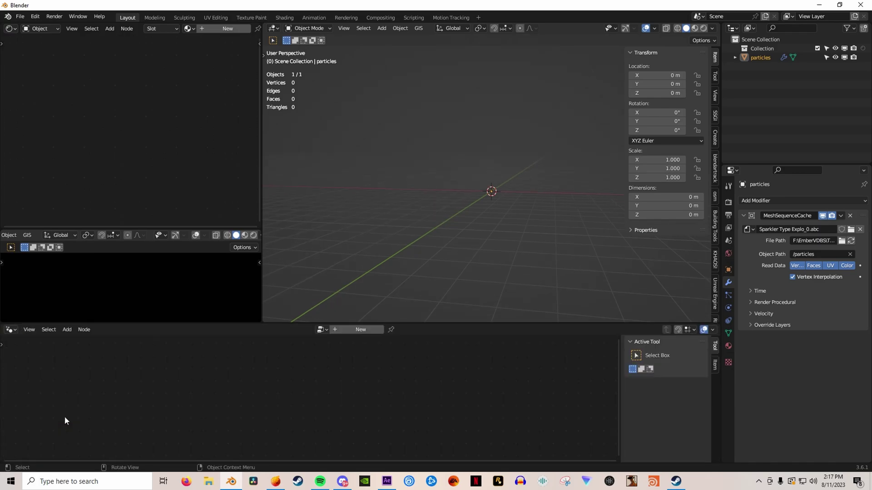
click(351, 331)
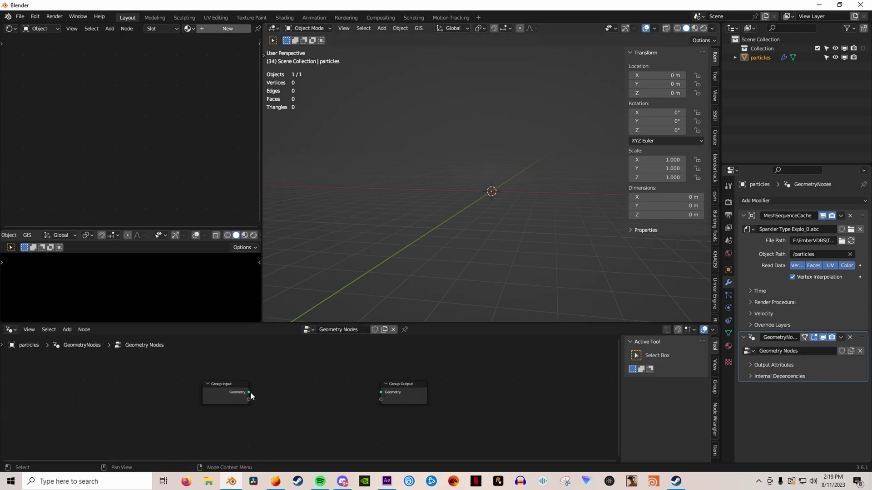
Insert a Mesh to Points node between Group Input and Group Output and connect its points to the output geometry.
drag(250, 393, 285, 387)
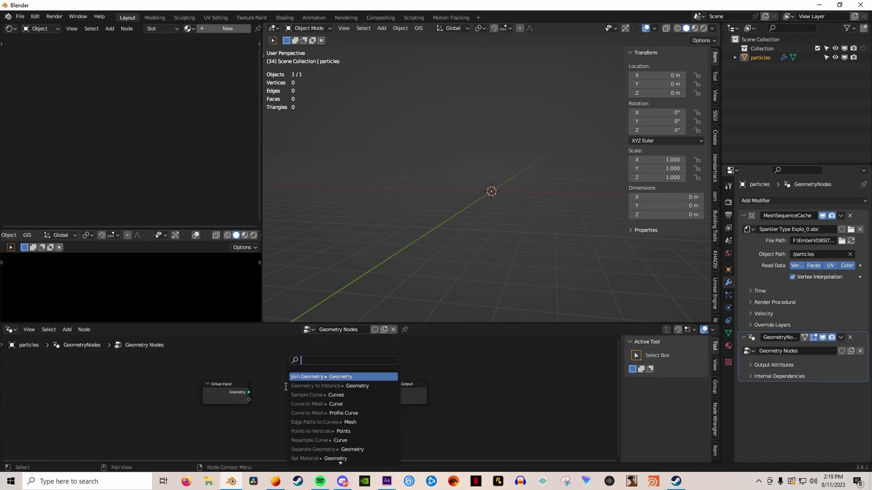
text(mesh to po)
key(Return)
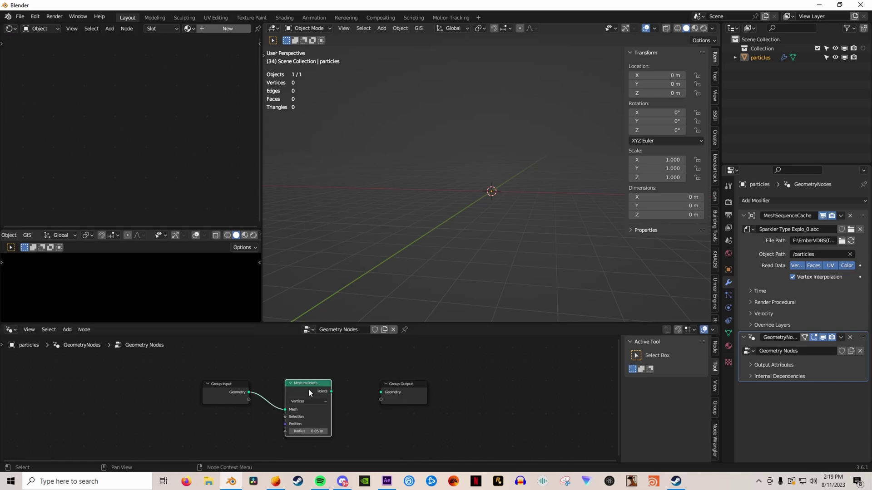
drag(331, 391, 383, 392)
middle_drag(551, 242, 474, 260)
click(573, 258)
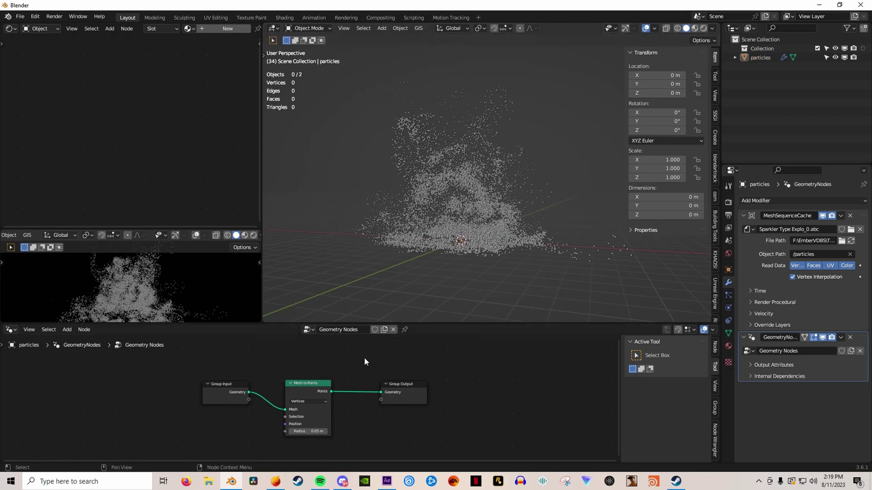
Try radii of 0.01 and 0.02 m on the Mesh to Points node and return the radius to 0.05 m.
mouse_move(307, 431)
mouse_down()
mouse_move(320, 431)
mouse_move(307, 431)
mouse_up()
text(0.01)
key(Return)
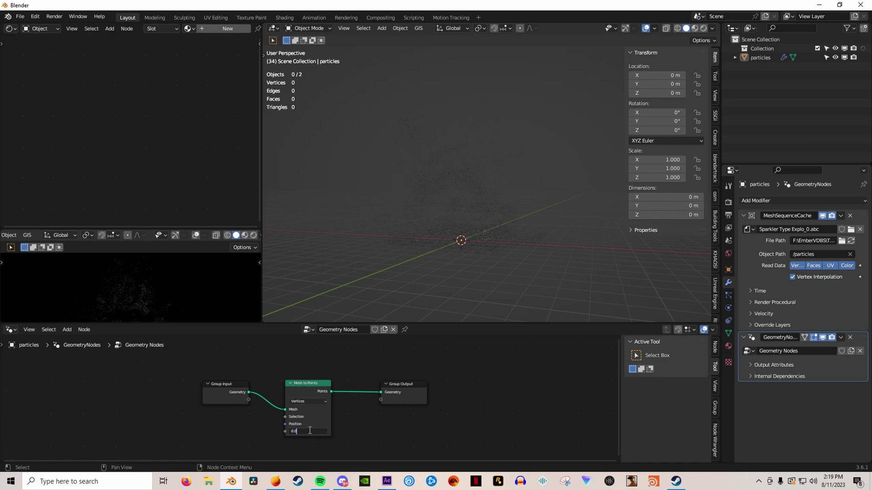
text(2)
key(Return)
middle_drag(509, 266, 499, 265)
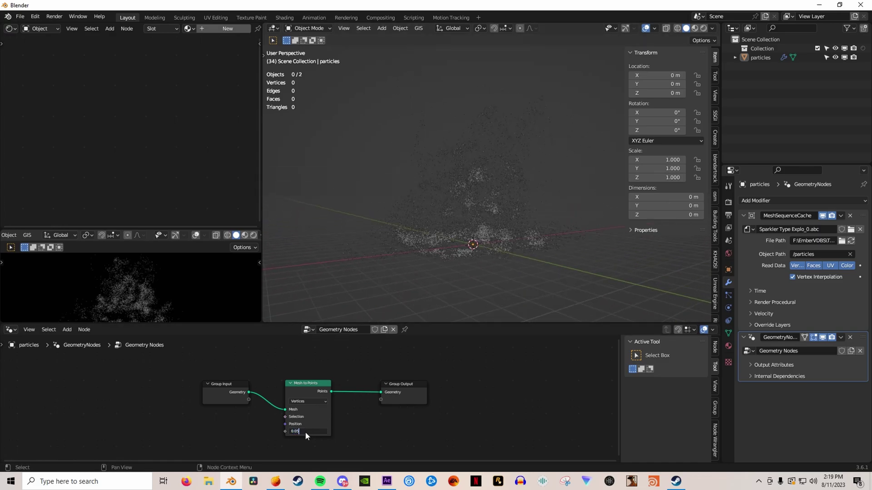
key(Return)
Try a Mesh to Points radius of 0.03 m and play the animation to judge the point size.
scroll(462, 266, up, 8)
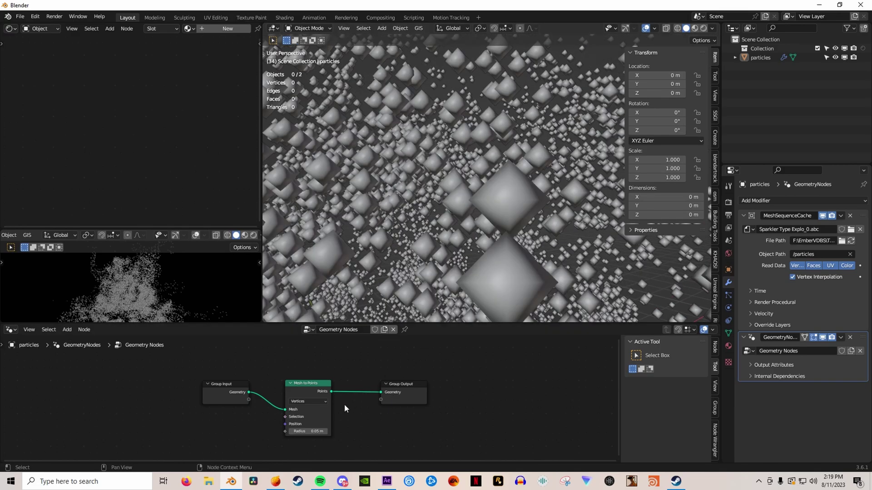
click(310, 432)
text(0.03)
key(Return)
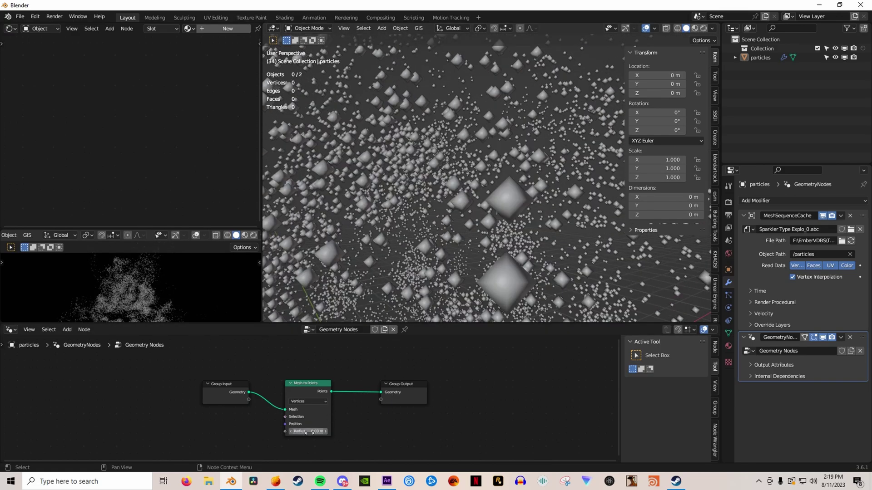
scroll(456, 222, down, 8)
middle_drag(478, 216, 442, 241)
key(space)
key(space)
Set the Mesh to Points radius to 0.05 m and play the particle animation to check it.
mouse_move(310, 432)
mouse_down()
mouse_move(331, 433)
mouse_move(302, 432)
mouse_move(319, 433)
mouse_up()
key(space)
mouse_move(429, 245)
middle_down()
mouse_move(459, 244)
mouse_move(415, 247)
middle_up()
key(space)
click(300, 431)
text(0.05)
key(Return)
key(space)
middle_drag(470, 224, 491, 254)
key(space)
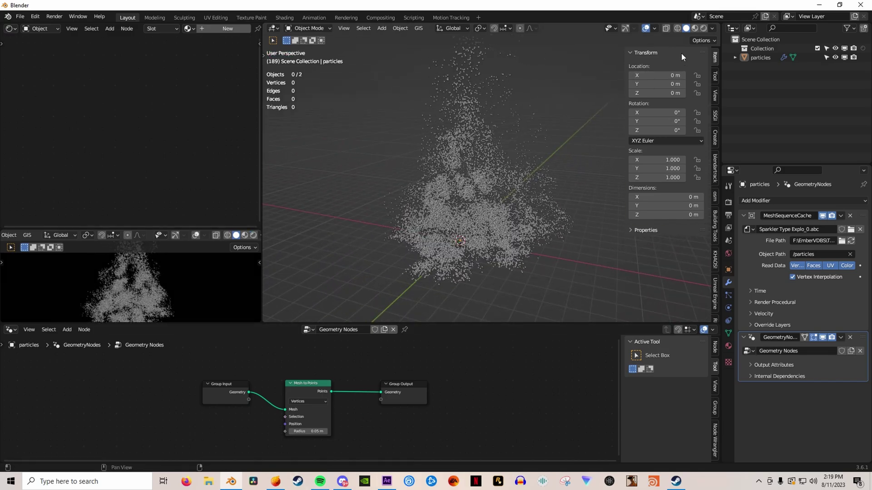
Show the viewport in rendered shading, add a sun light and tilt it to about 37° in X and 14° in Y.
click(703, 29)
key(shift+a)
mouse_move(498, 281)
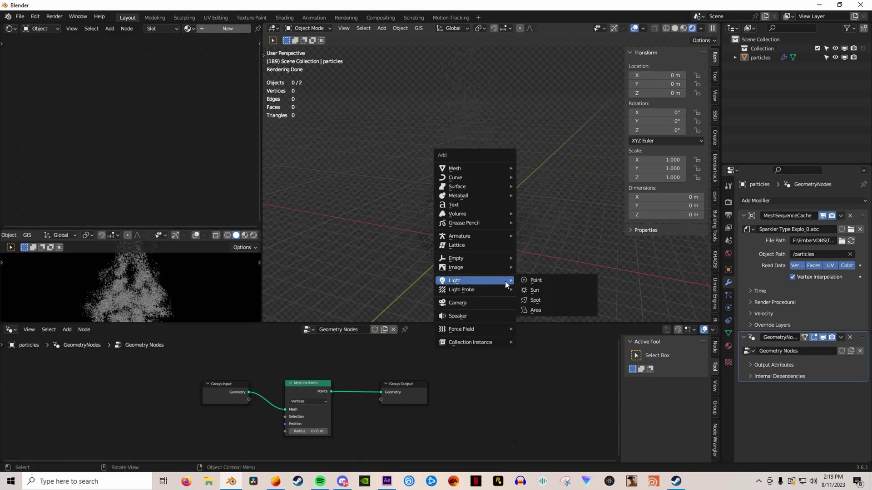
click(535, 290)
key(r)
key(r)
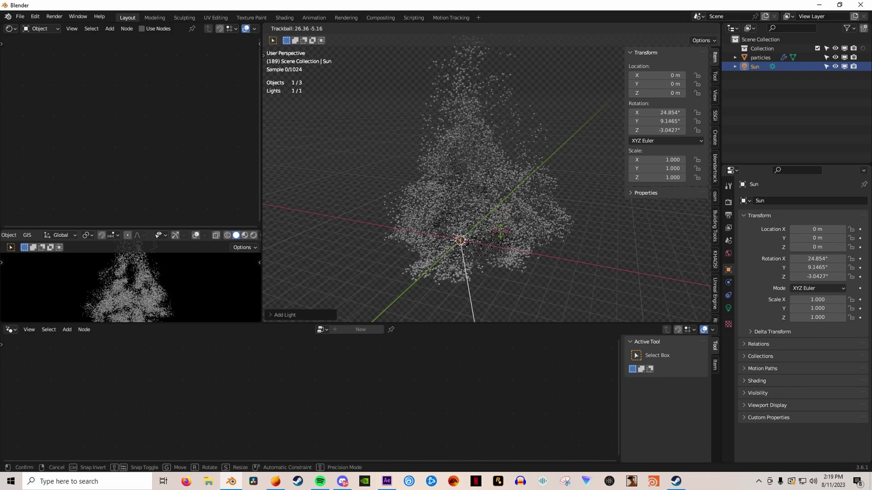
click(499, 238)
Add a plane beneath the particles as a floor and scale it by 55.
key(shift+a)
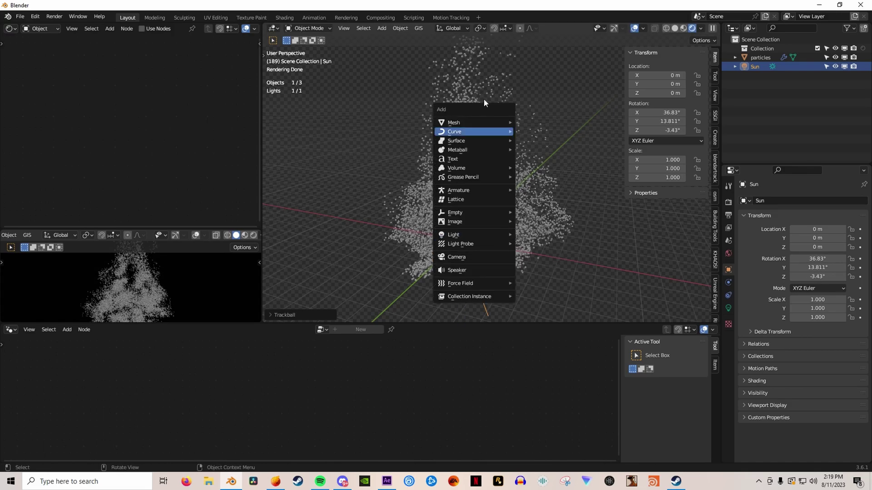
mouse_move(495, 122)
click(543, 124)
text(s55)
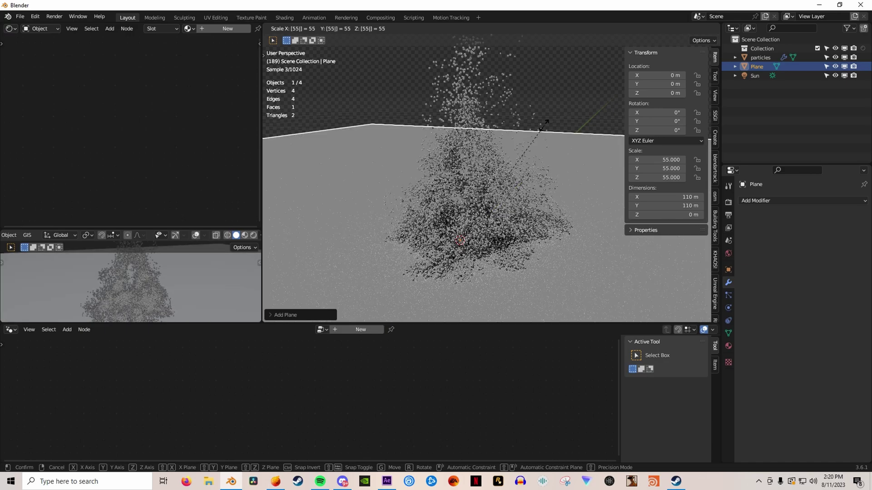
key(Return)
key(alt+a)
Turn off Scene World for the rendered viewport and lower the strength of the replacement HDRI lighting.
click(701, 28)
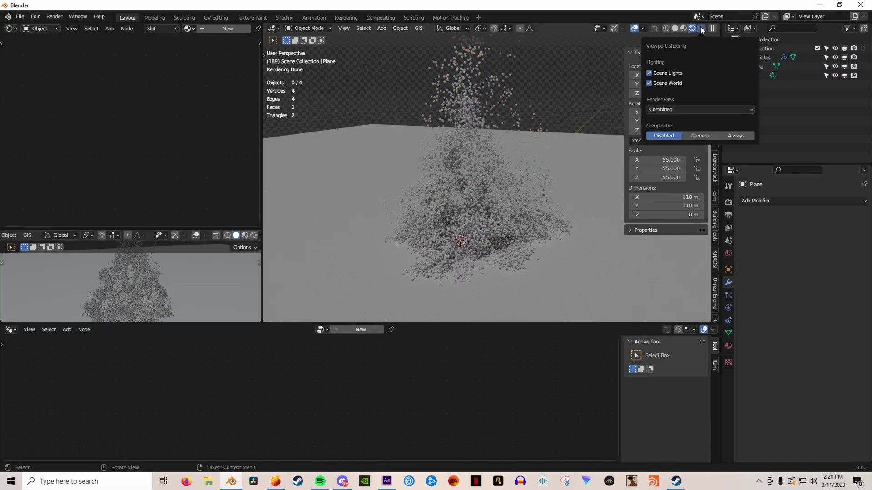
click(650, 84)
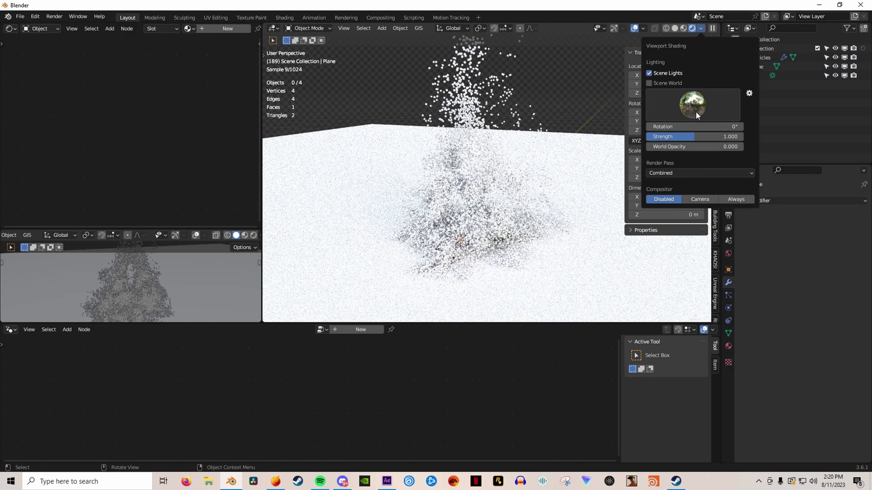
drag(693, 136, 670, 149)
middle_drag(462, 190, 535, 186)
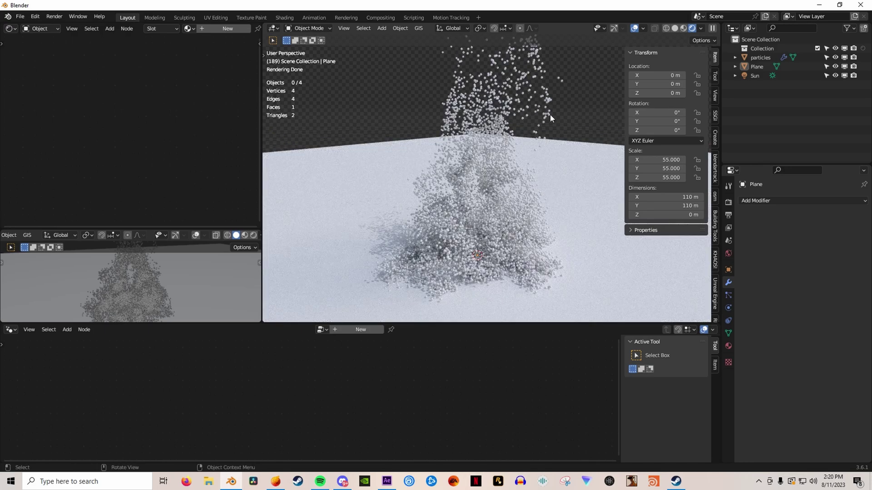
Create a material on the particles object and give its Principled BSDF a red base color.
click(760, 57)
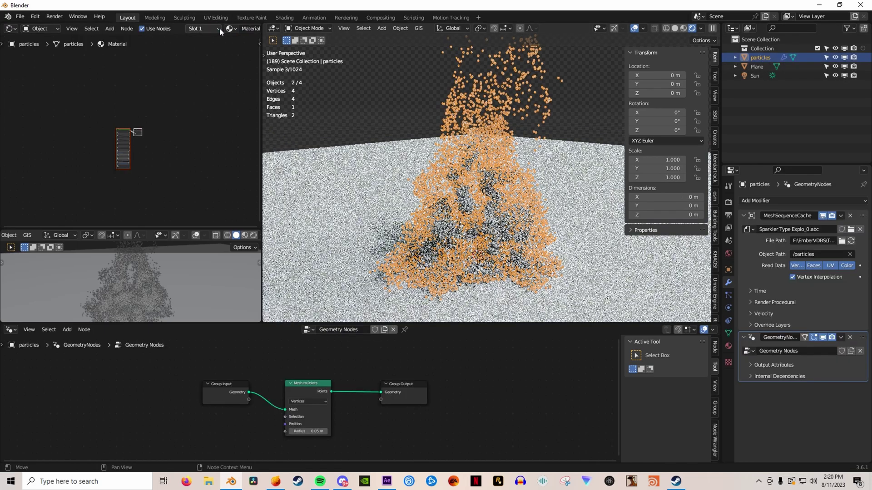
scroll(84, 121, up, 8)
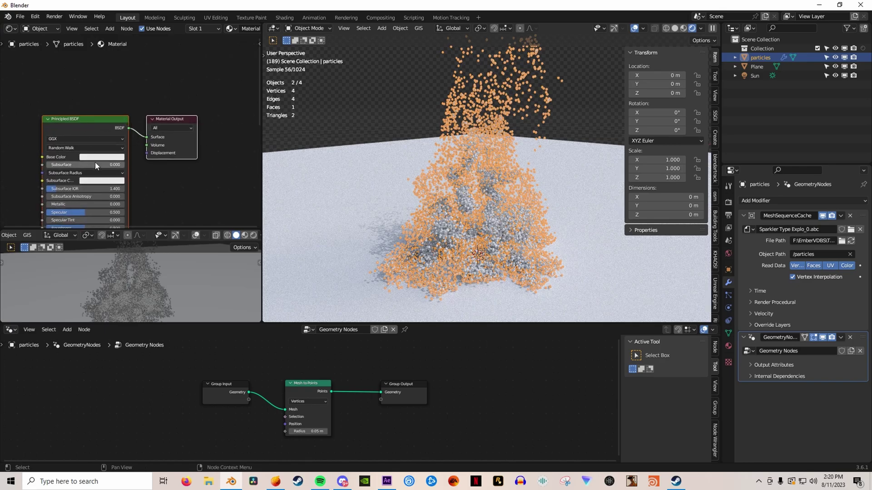
click(102, 156)
mouse_move(103, 93)
mouse_down()
mouse_move(136, 80)
mouse_move(110, 85)
mouse_move(109, 101)
mouse_up()
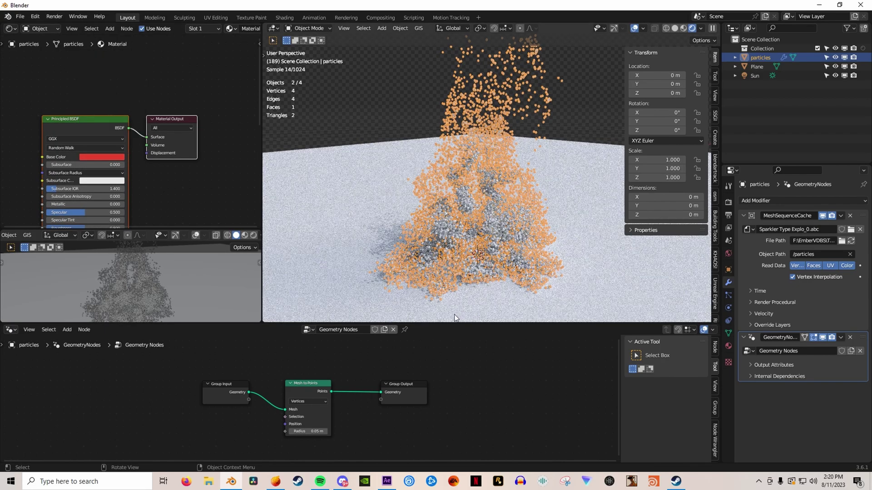
Insert a Set Material node between Mesh to Points and Group Output and assign it the particles' material named Material.
middle_drag(473, 421, 456, 436)
drag(364, 407, 329, 369)
text(set)
click(363, 394)
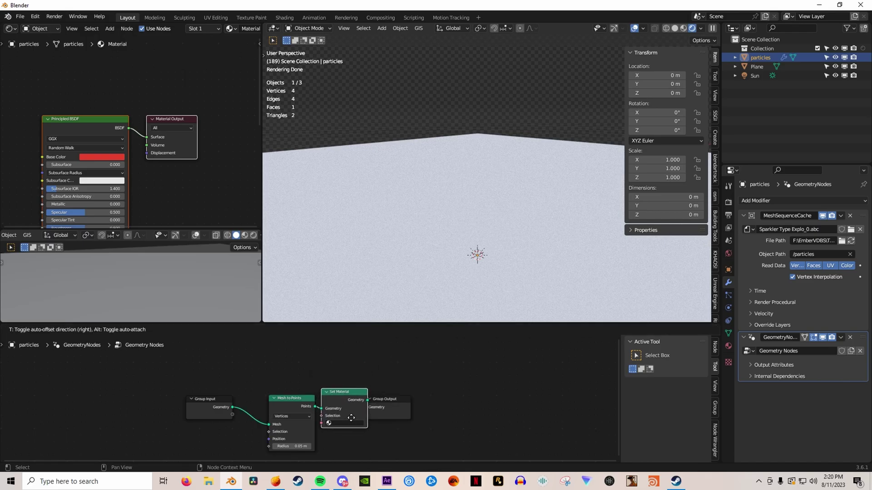
click(344, 379)
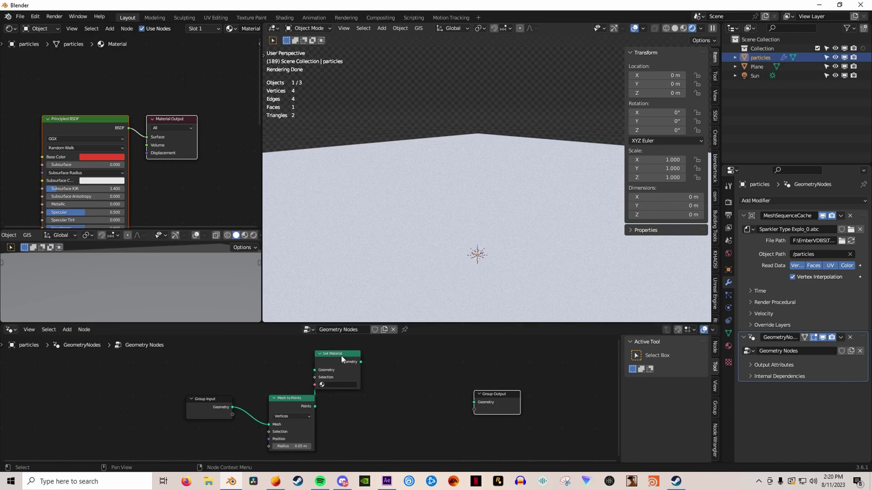
drag(341, 356, 369, 394)
click(366, 420)
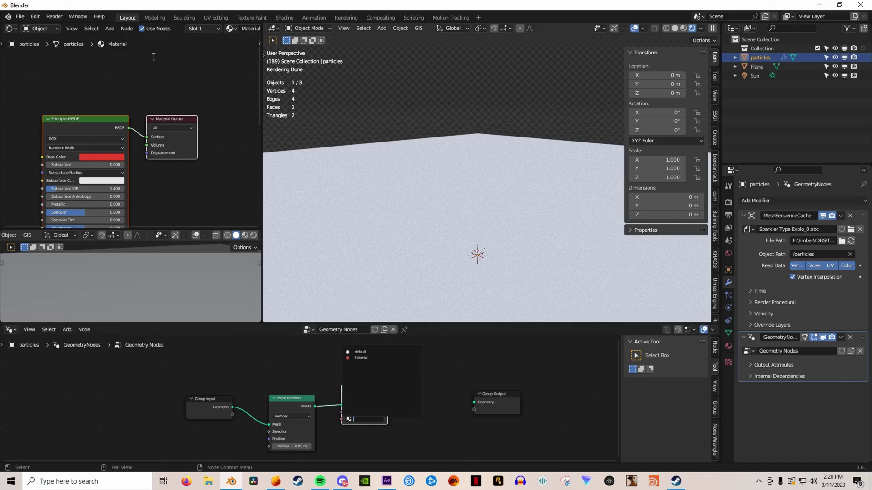
click(376, 358)
drag(387, 397, 476, 402)
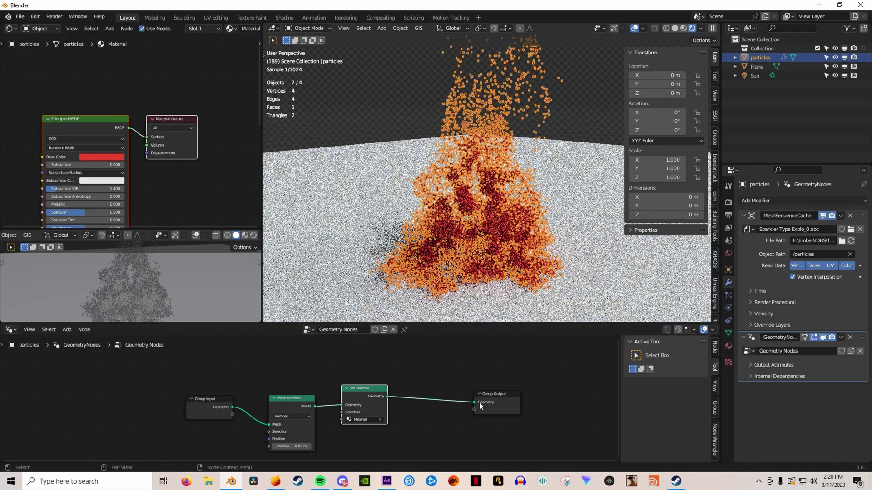
Hide the viewport overlays and sidebar, and play the animation of the red particles.
click(634, 29)
key(n)
key(space)
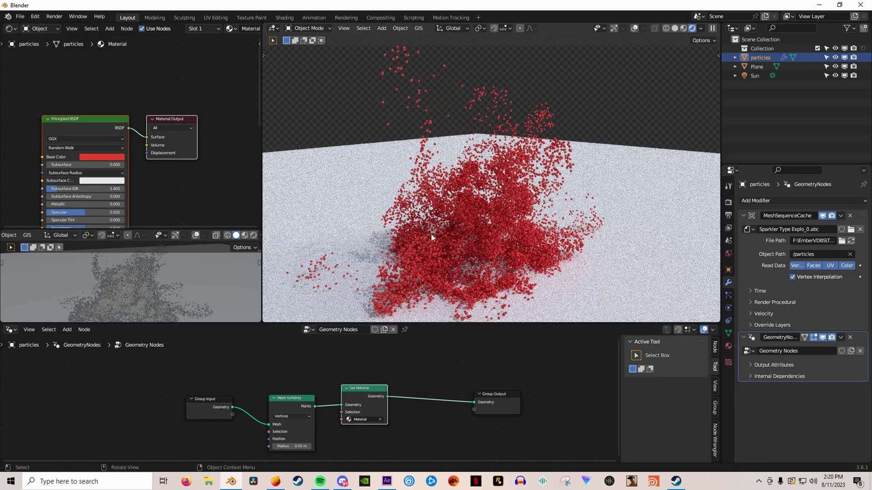
Change the Principled BSDF base color to light green and view the particles with it.
click(99, 157)
click(133, 66)
drag(132, 66, 109, 106)
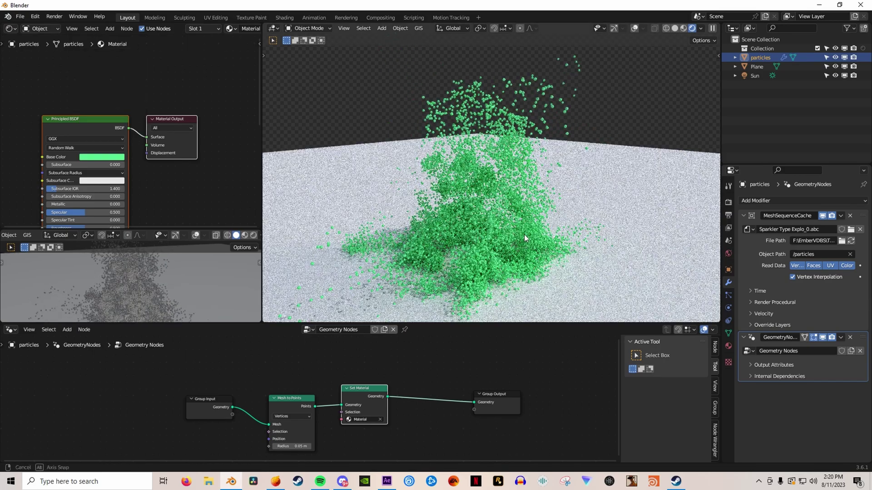
key(space)
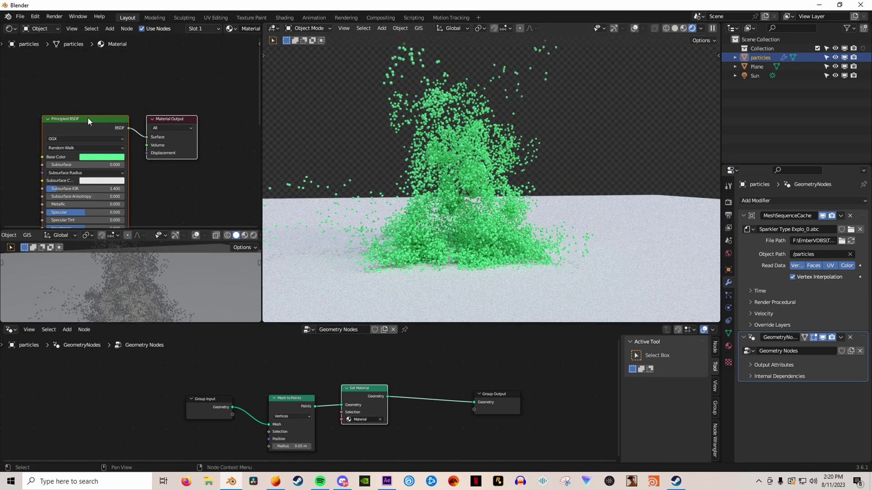
Replace the material's Principled BSDF with an Emission shader connected to the Material Output surface.
key(x)
key(shift+a)
text(em)
key(Return)
click(93, 142)
drag(97, 139, 147, 137)
Set the emission strength to 50 and its color to a pinkish red with hue 0.987 and saturation 0.972.
double_click(75, 154)
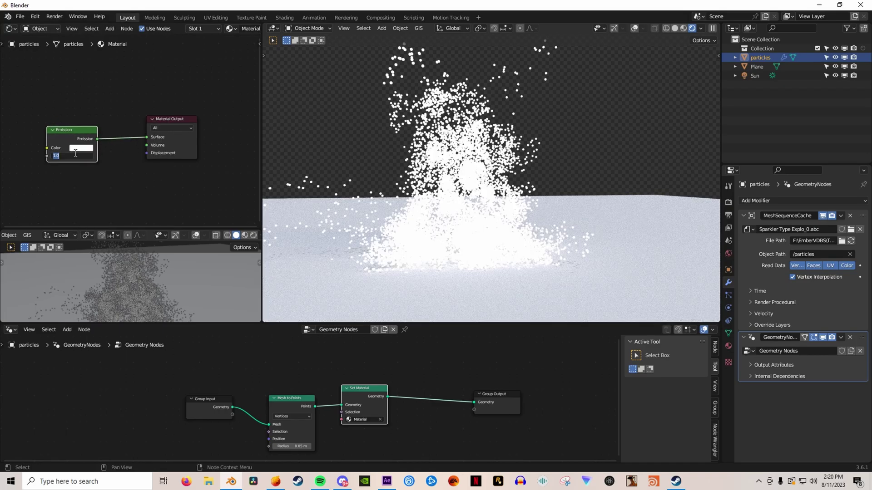
text(50)
key(Return)
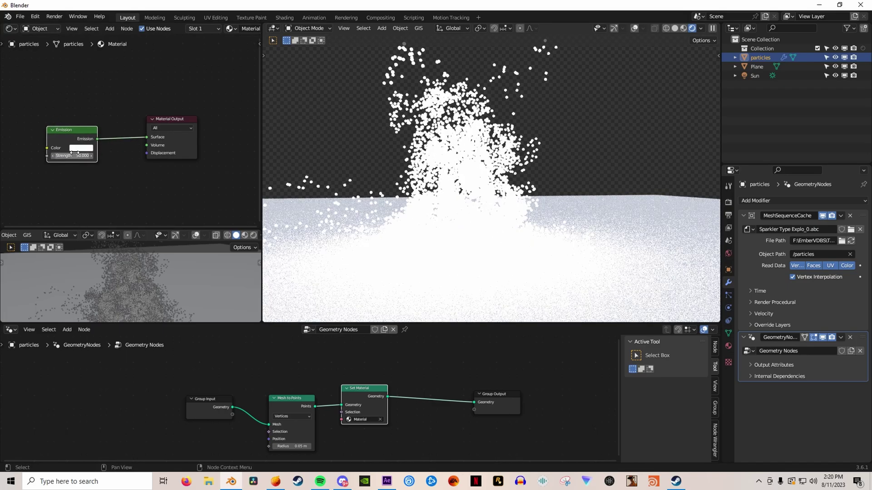
click(81, 148)
click(93, 78)
mouse_move(94, 78)
mouse_down()
mouse_move(79, 84)
mouse_move(107, 93)
mouse_up()
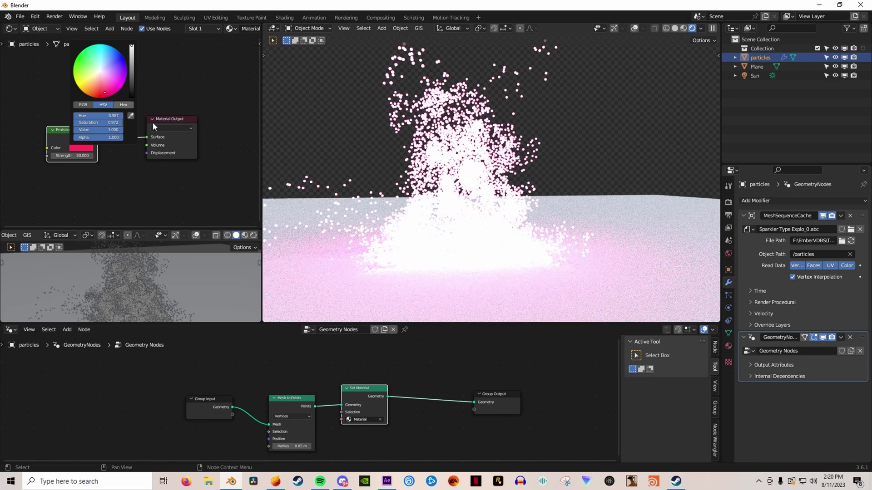
middle_drag(463, 227, 536, 235)
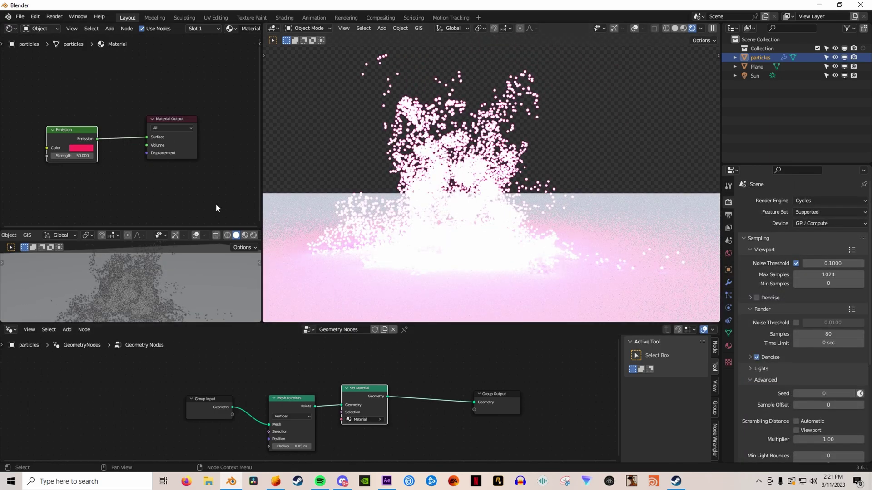
Try a light blue emission color on the particle material.
click(80, 148)
click(111, 64)
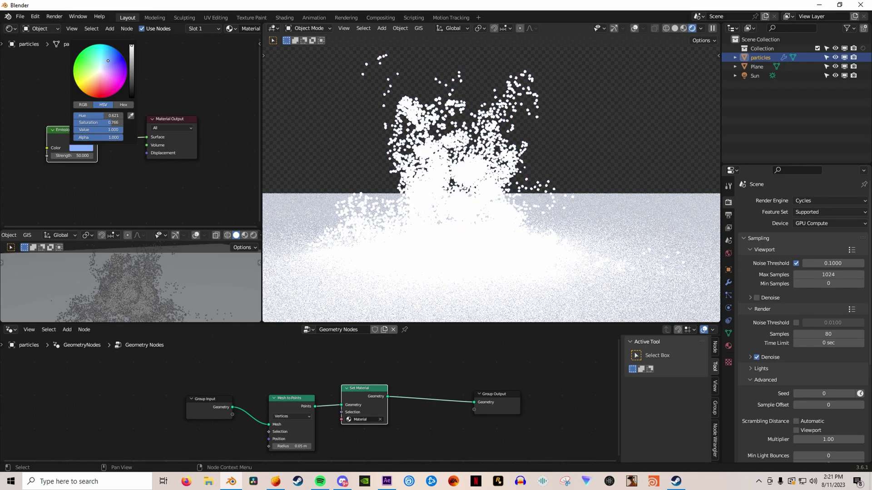
key(ctrl+z)
Play the glowing particle animation and hide the floor plane in the viewport.
middle_drag(481, 226, 592, 192)
key(space)
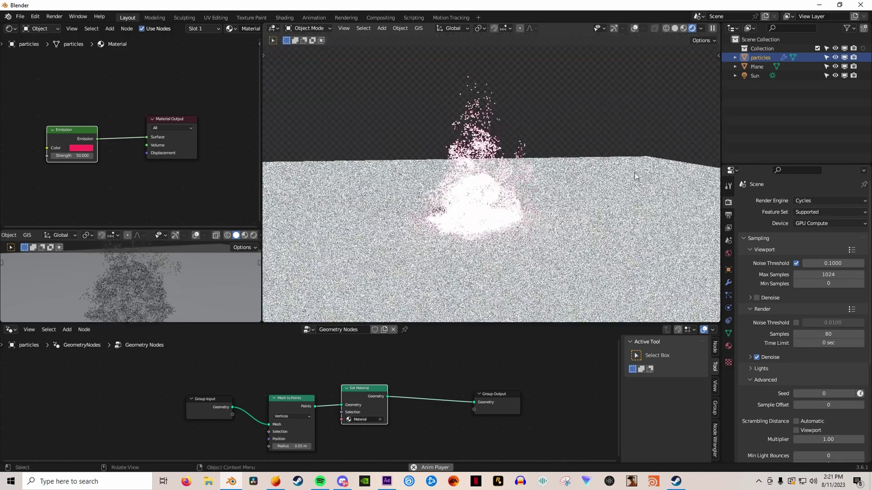
click(835, 66)
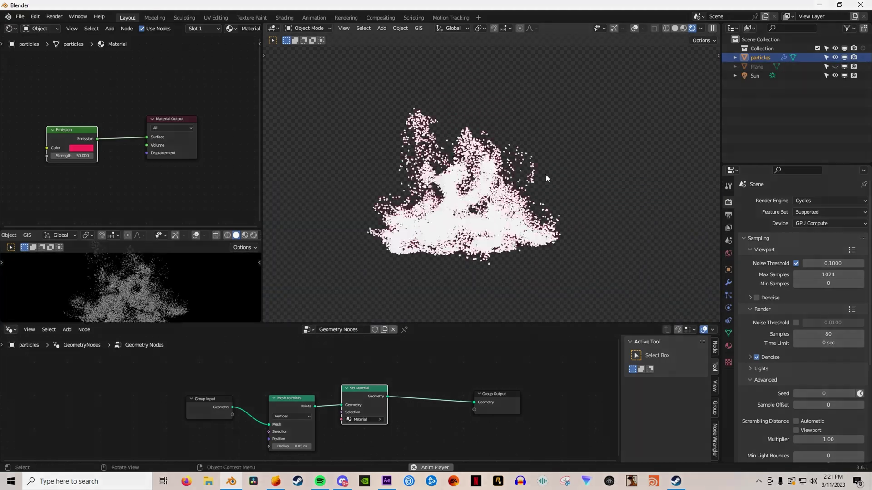
middle_drag(418, 230, 517, 231)
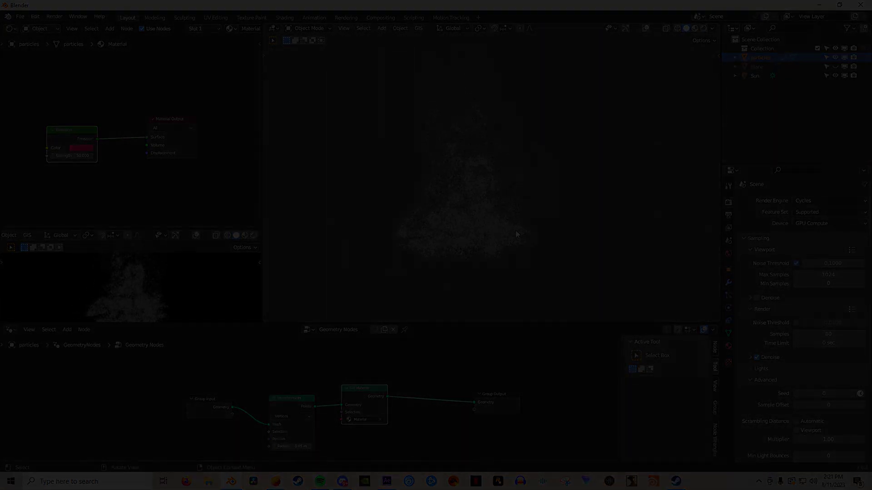